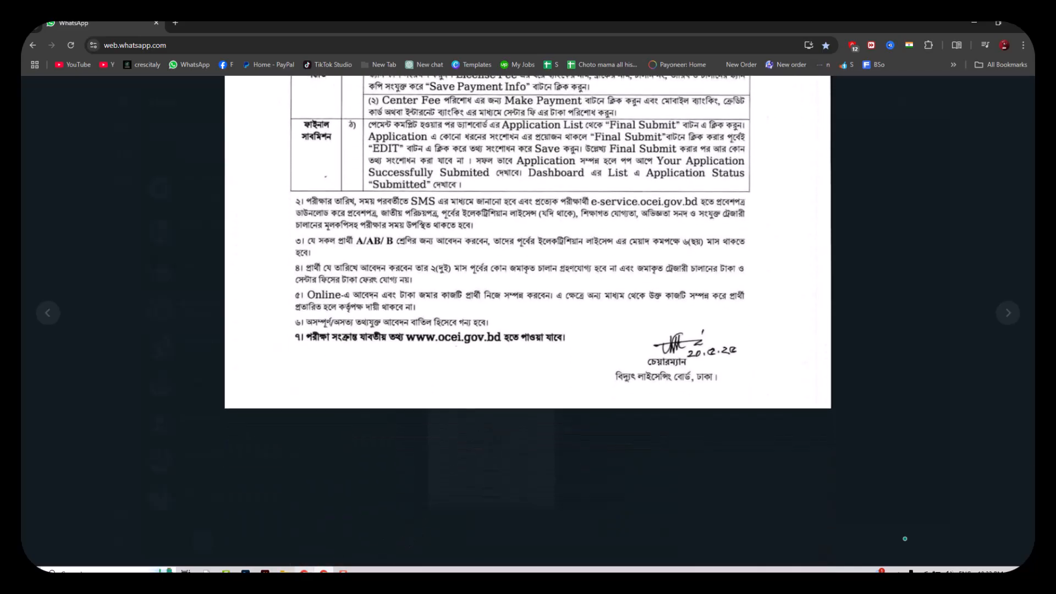
# Switch to the OCEI Service Portal and open the new user Registration form
pyautogui.moveTo(304, 572)
pyautogui.click(313, 512)
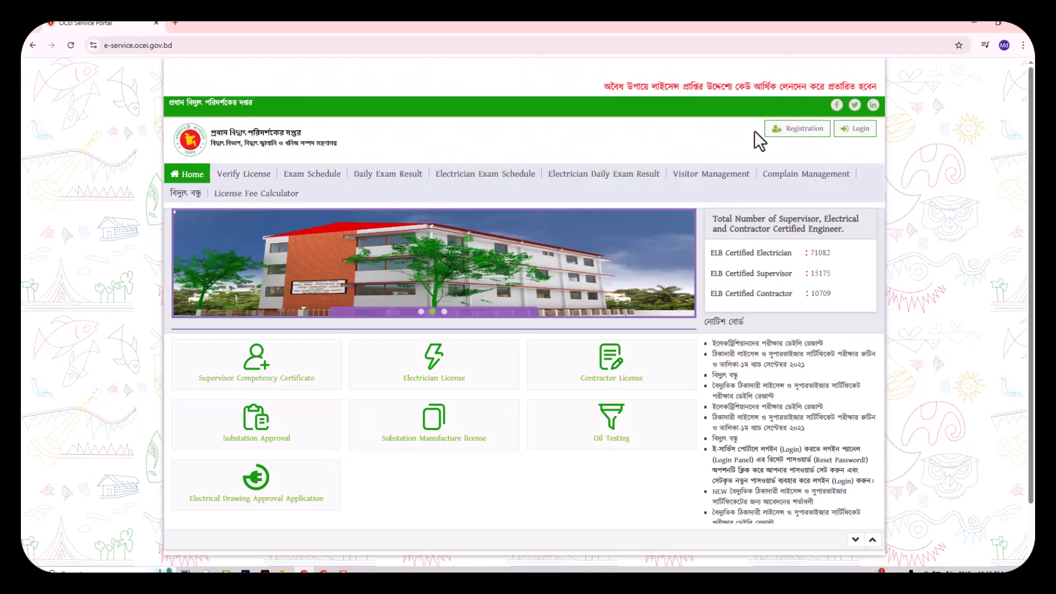
pyautogui.click(787, 128)
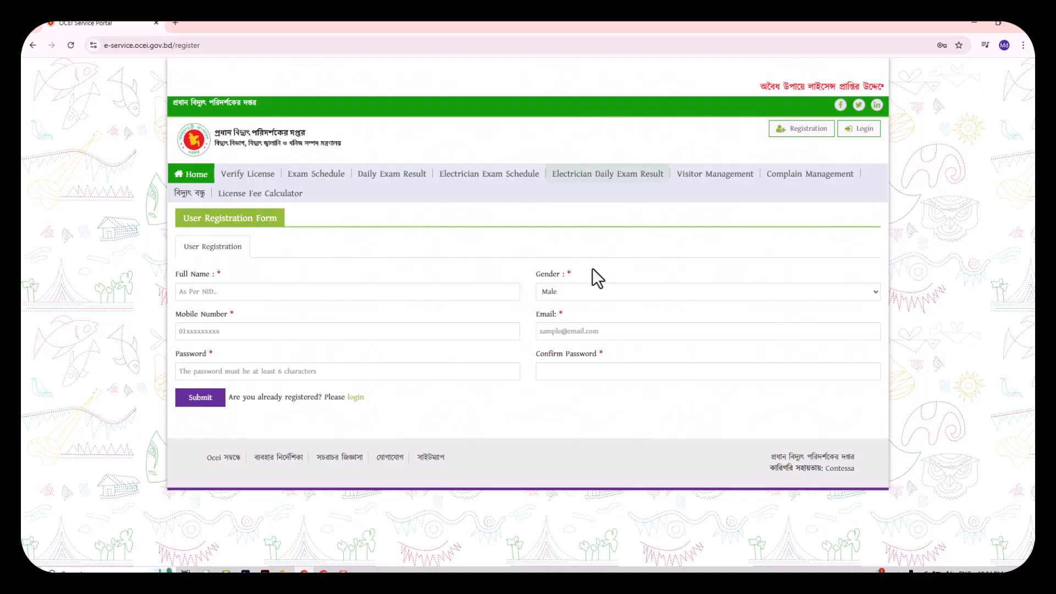
# Go over the registration fields: full name, mobile, password, gender (Male), email, confirm password
pyautogui.click(483, 284)
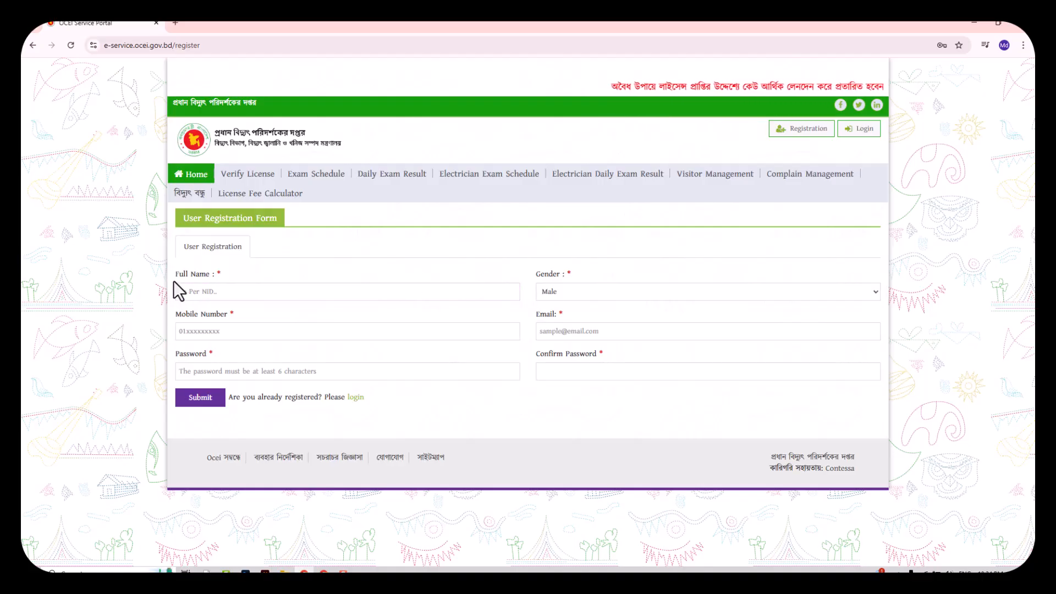
pyautogui.moveTo(175, 273); pyautogui.dragTo(214, 286)
pyautogui.click(215, 287)
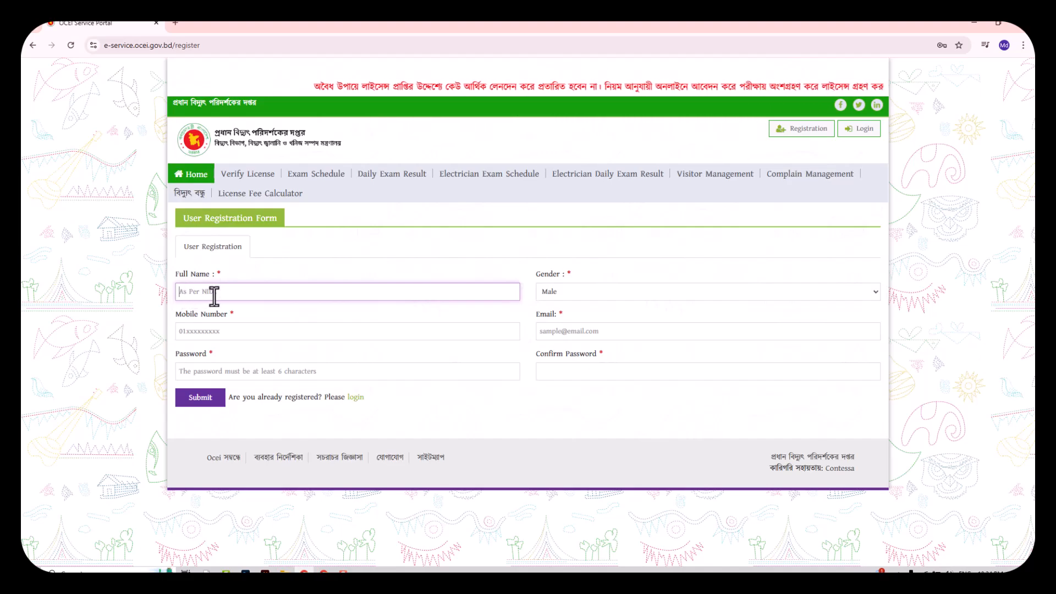
pyautogui.click(216, 332)
pyautogui.click(265, 372)
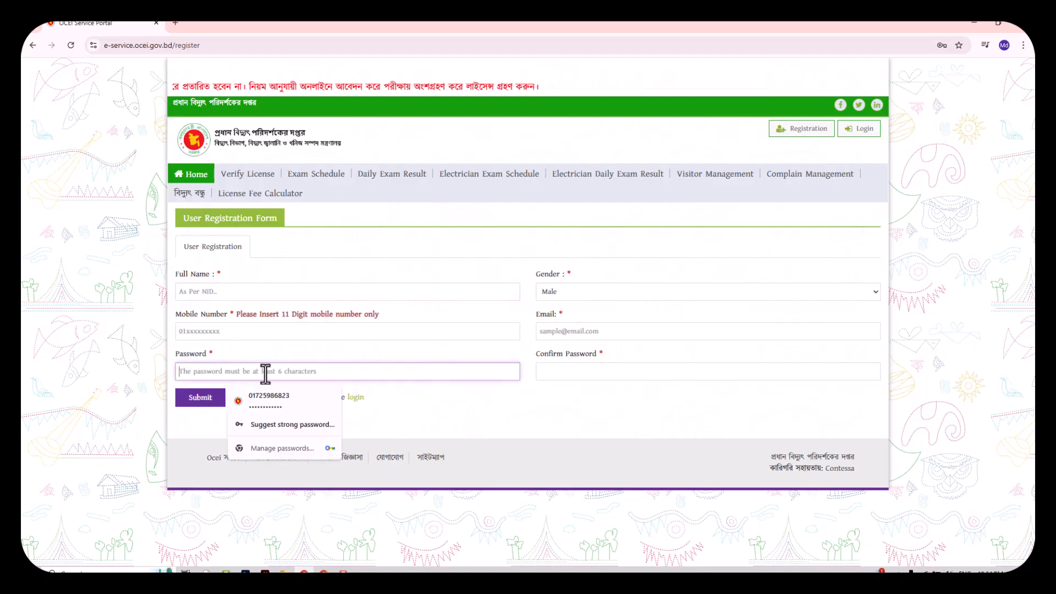
pyautogui.moveTo(560, 274); pyautogui.dragTo(536, 275)
pyautogui.click(561, 294)
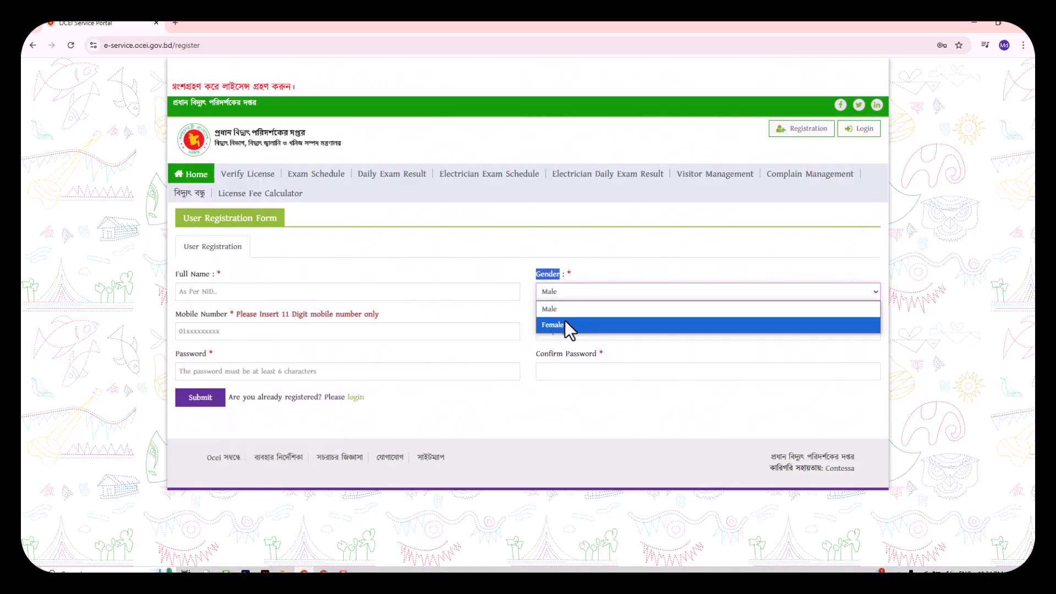
pyautogui.click(591, 273)
pyautogui.click(549, 331)
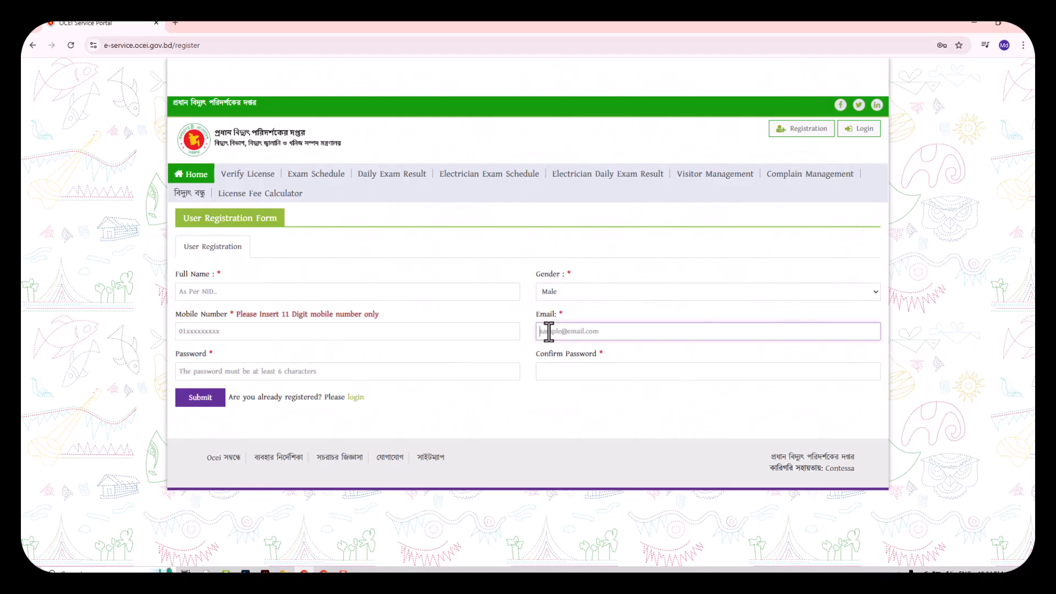
pyautogui.click(549, 371)
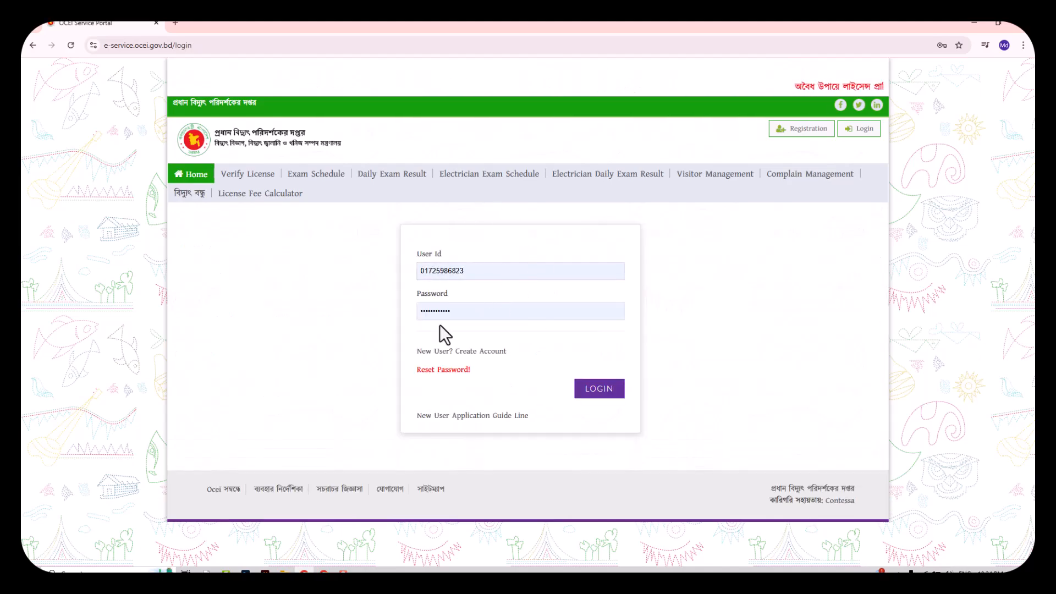
# Log in with the saved user ID and password from browser autofill
pyautogui.click(466, 271)
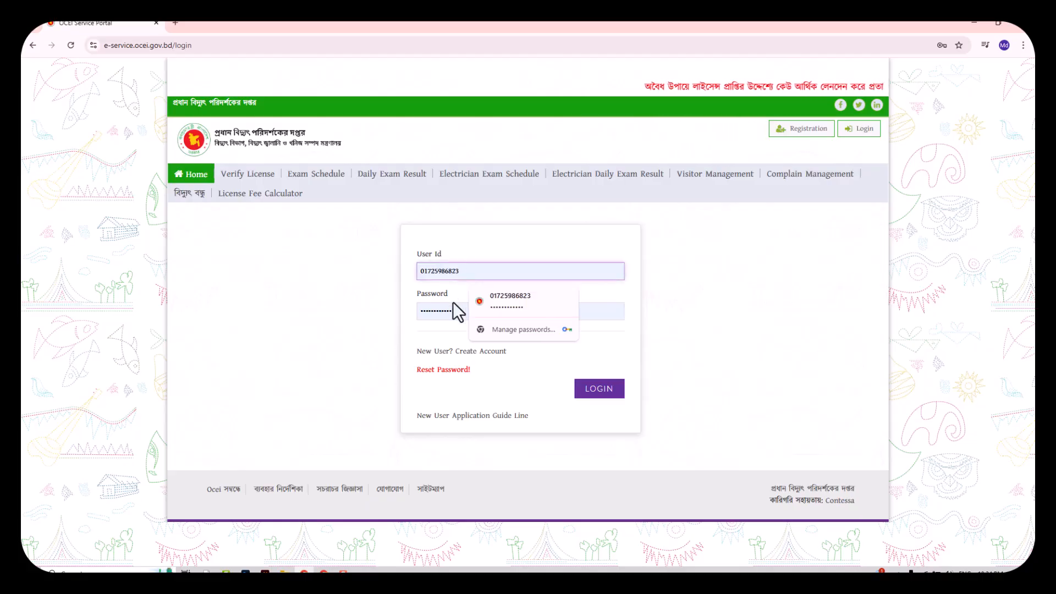
pyautogui.click(491, 310)
pyautogui.click(591, 390)
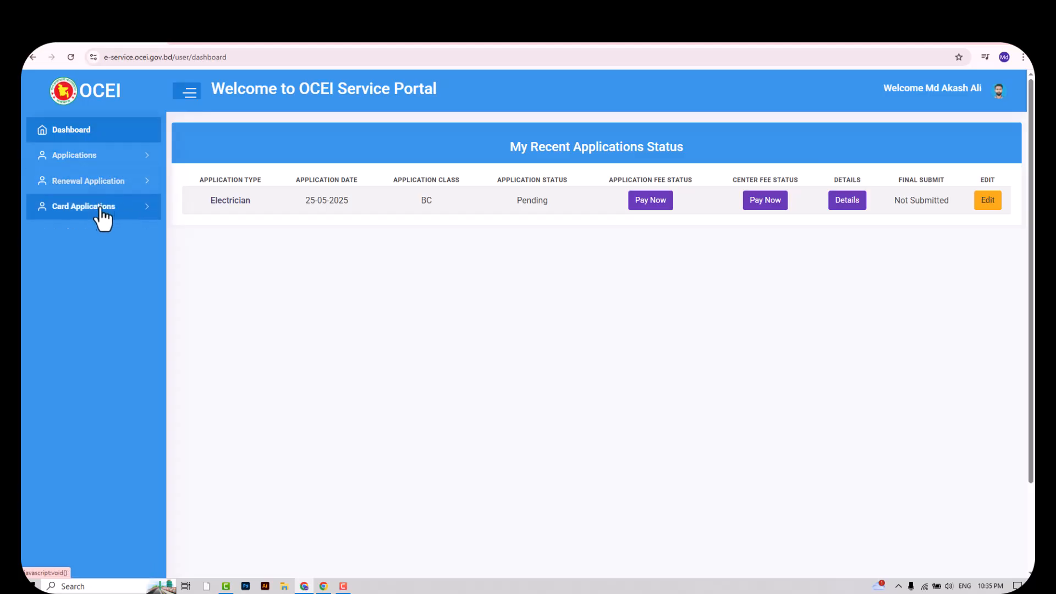
# Start a new Electrician License Application and point out the red Bengali conditions heading
pyautogui.click(119, 162)
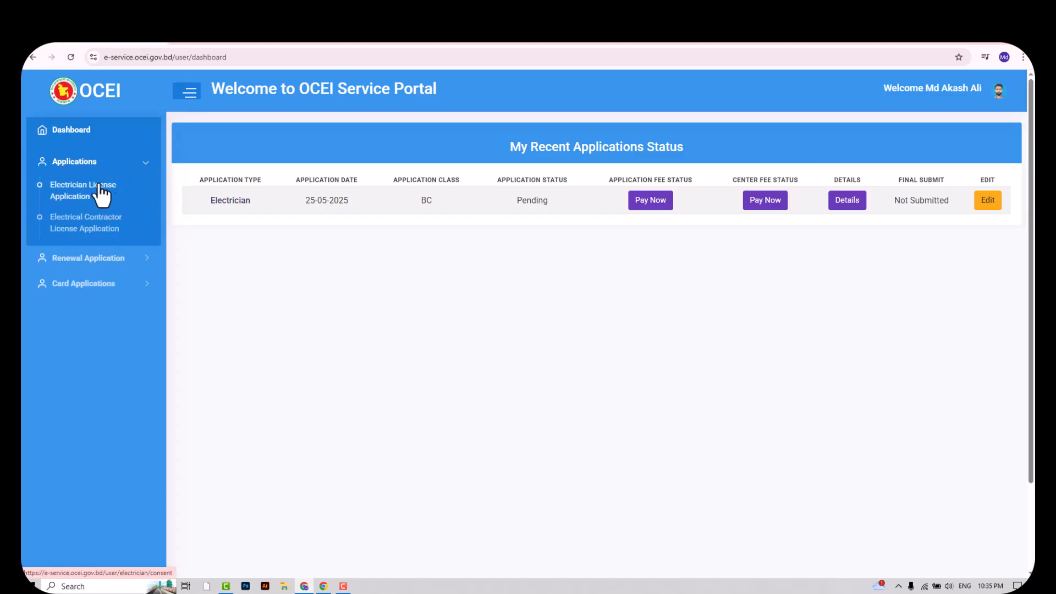
pyautogui.click(82, 192)
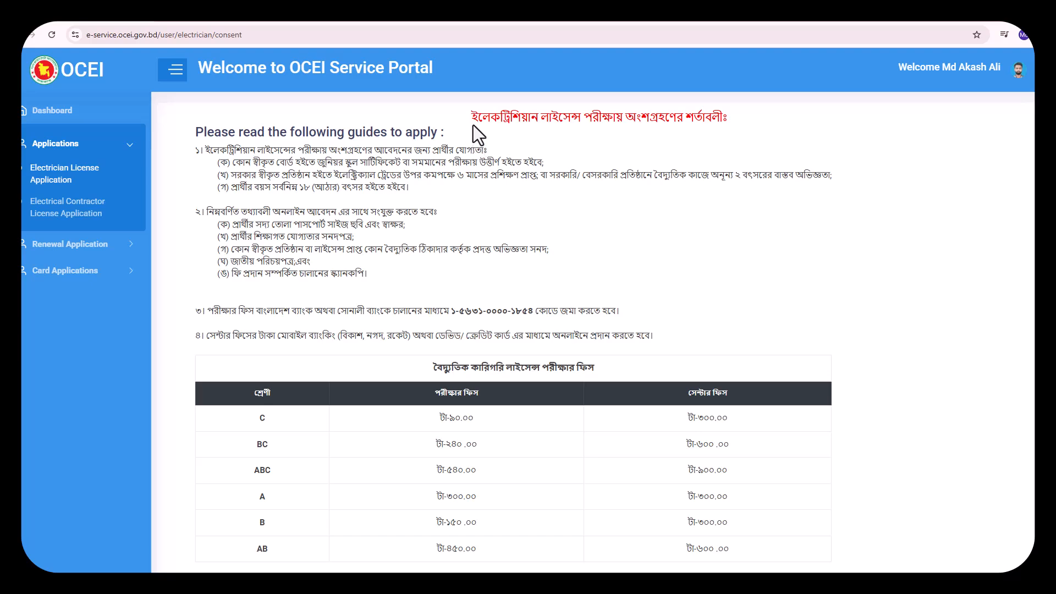
pyautogui.moveTo(470, 117); pyautogui.dragTo(726, 114)
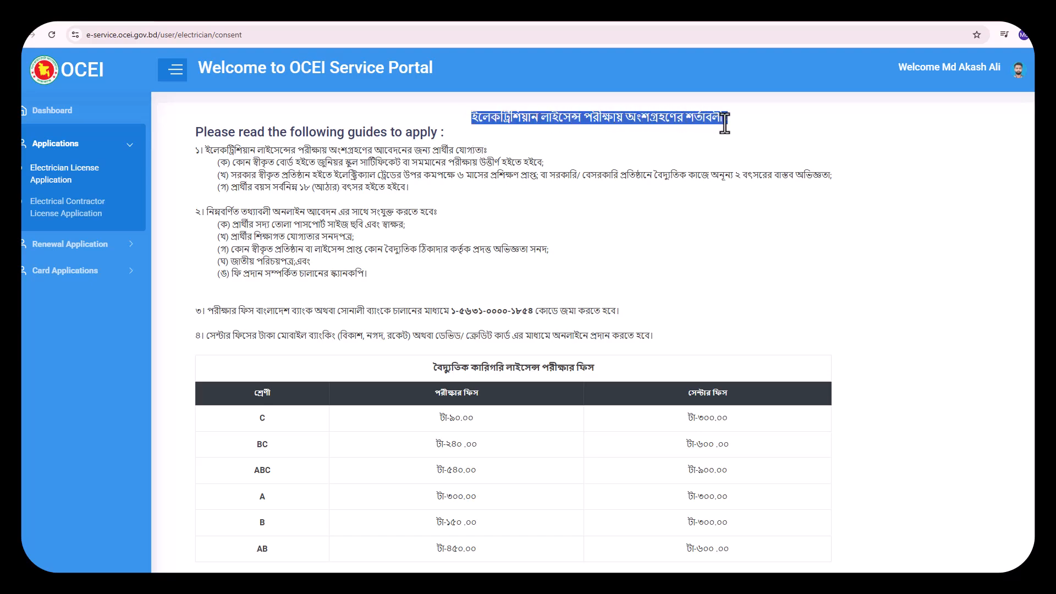
pyautogui.click(696, 151)
# Read through the requirements and fee table, then agree to the guidelines
pyautogui.scroll(-2, 435, 176)
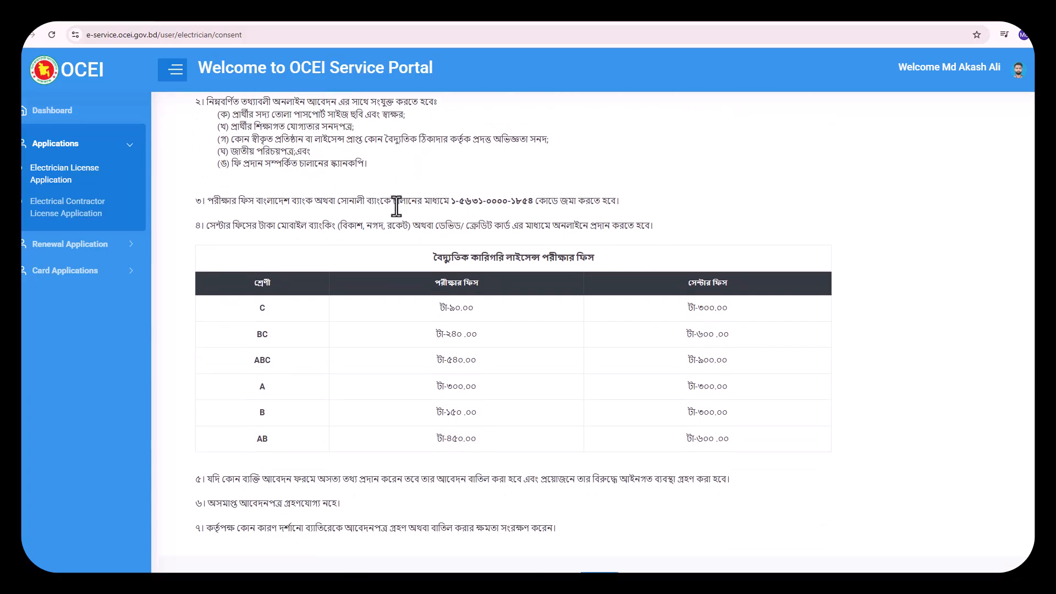
pyautogui.scroll(1, 396, 207)
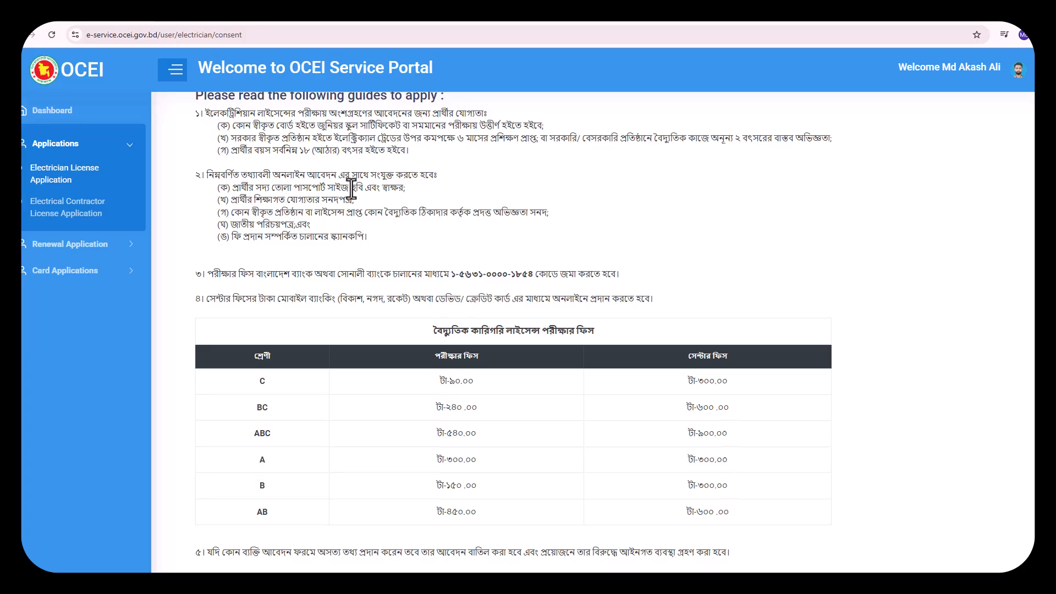
pyautogui.scroll(-2, 354, 195)
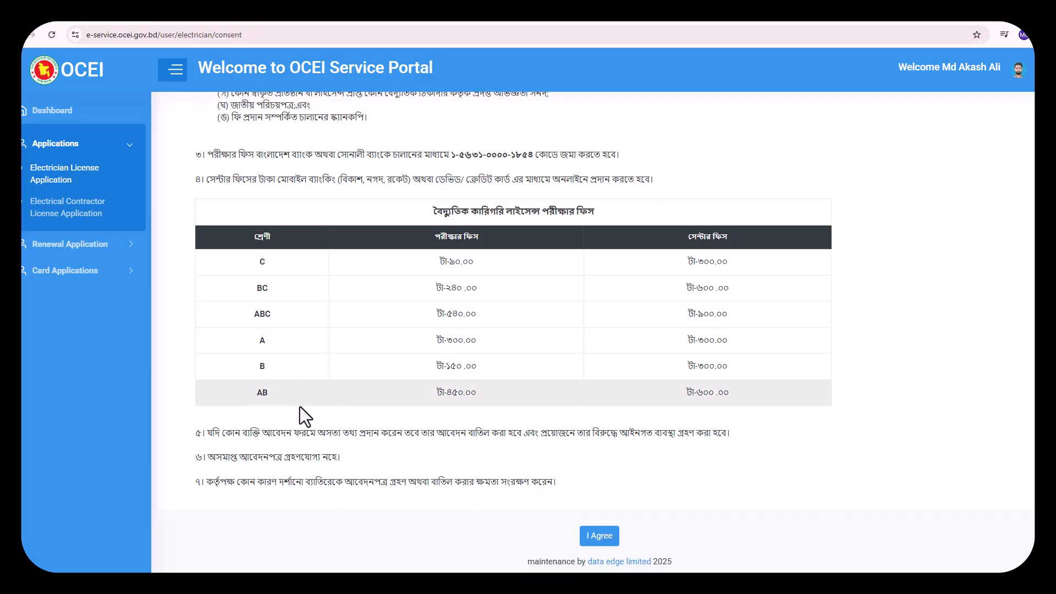
pyautogui.scroll(2, 355, 229)
pyautogui.scroll(-3, 479, 330)
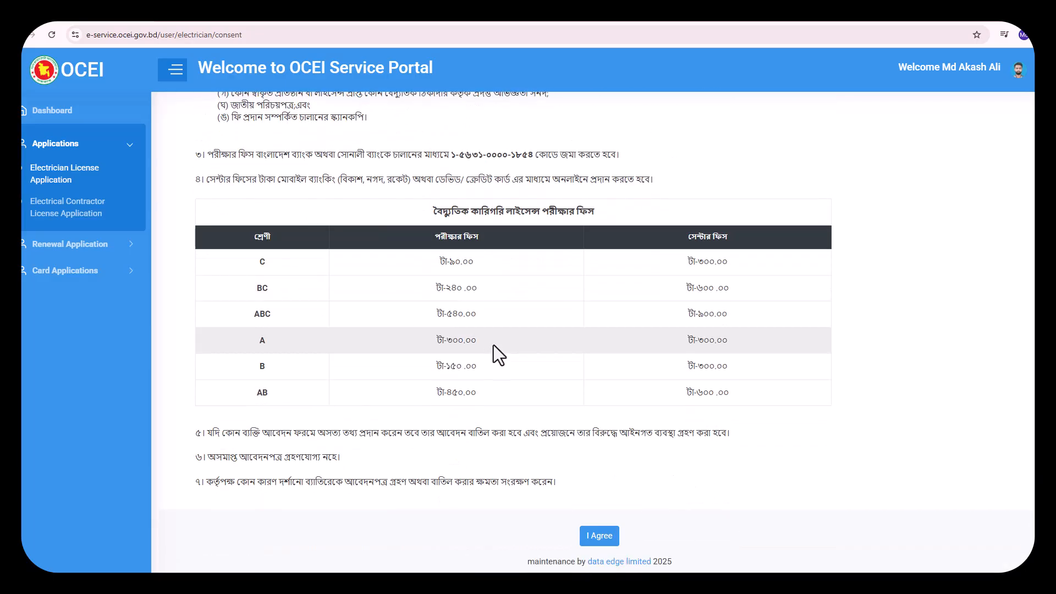
pyautogui.click(605, 540)
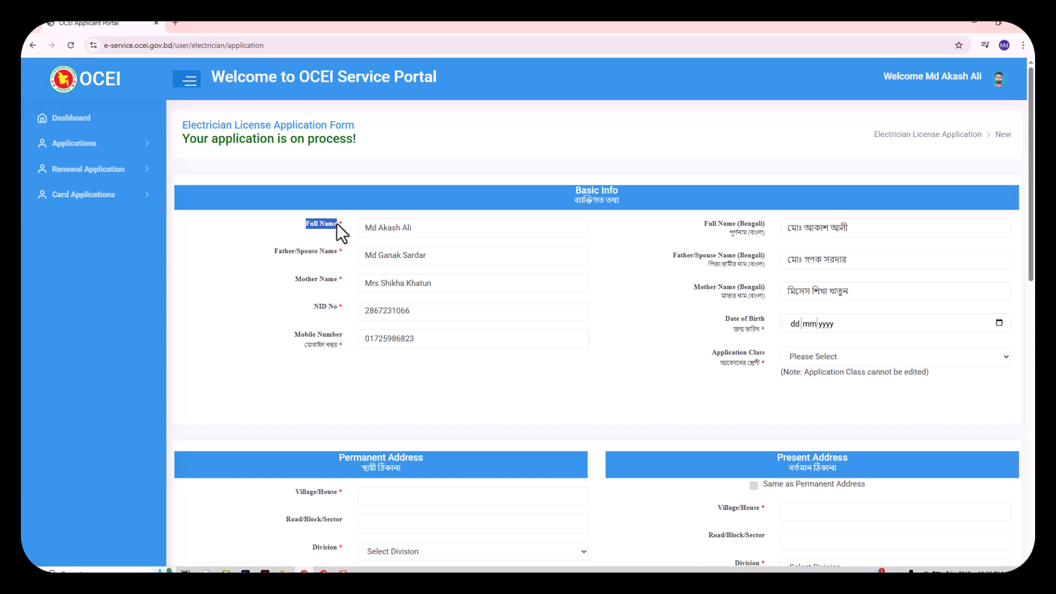
# Review the prefilled full name, mother's name, mobile number and Bengali names
pyautogui.moveTo(364, 229); pyautogui.dragTo(410, 230)
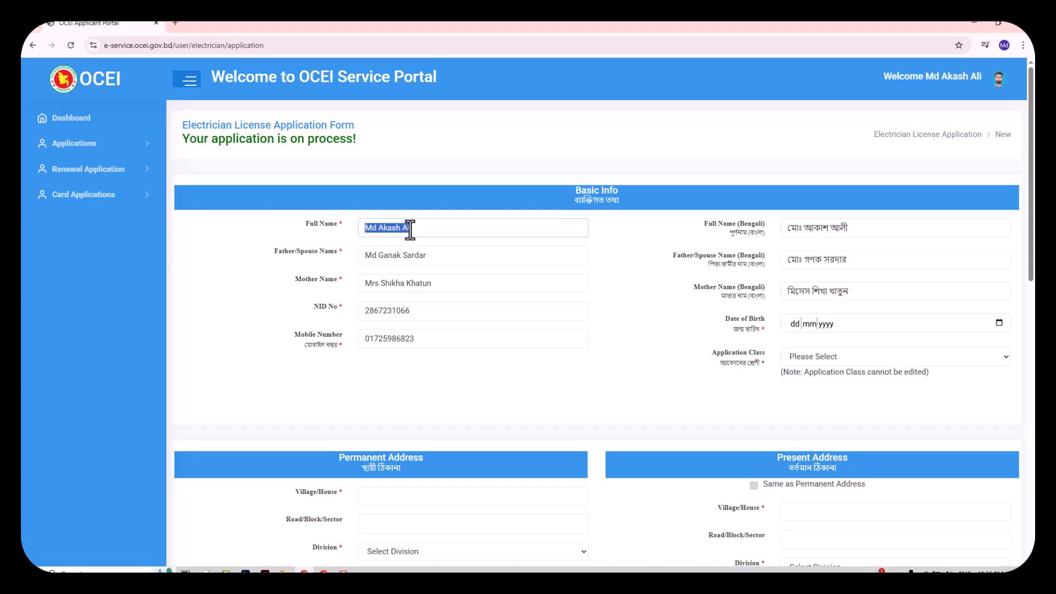
pyautogui.click(270, 252)
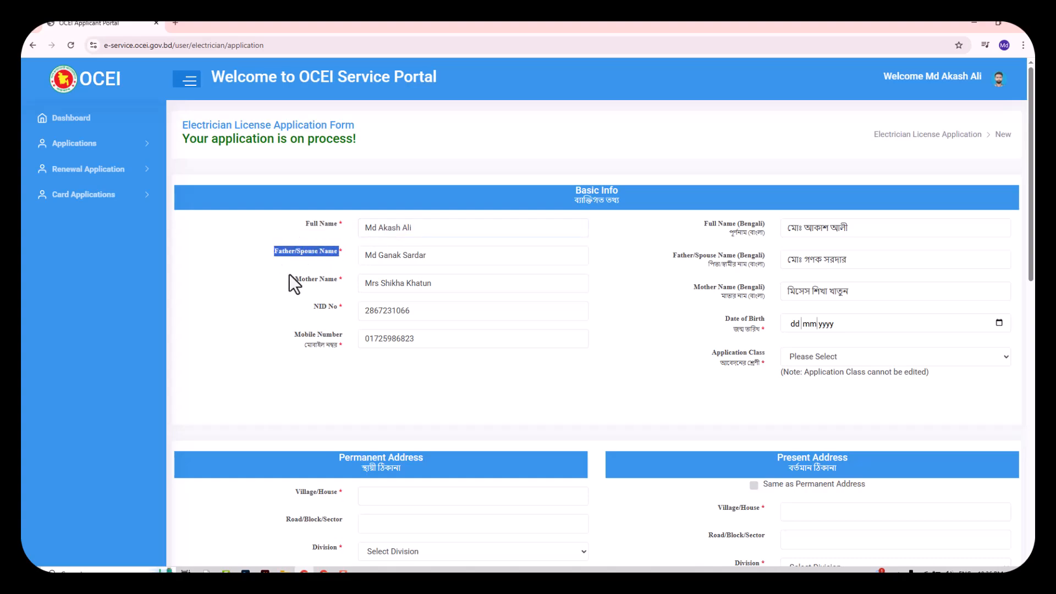
pyautogui.moveTo(289, 275); pyautogui.dragTo(350, 278)
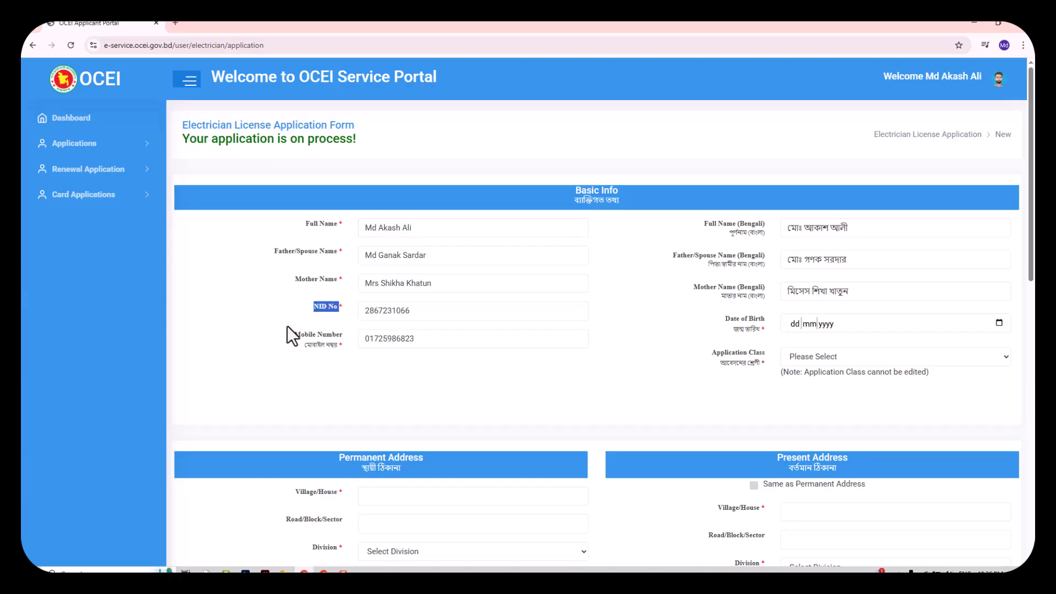
pyautogui.moveTo(284, 332); pyautogui.dragTo(328, 336)
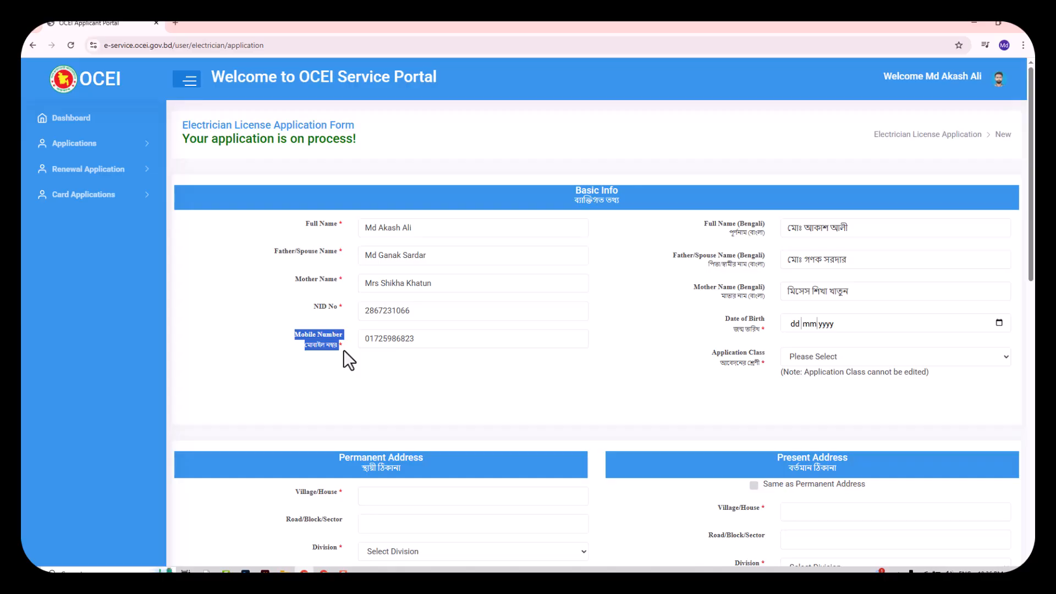
pyautogui.click(635, 284)
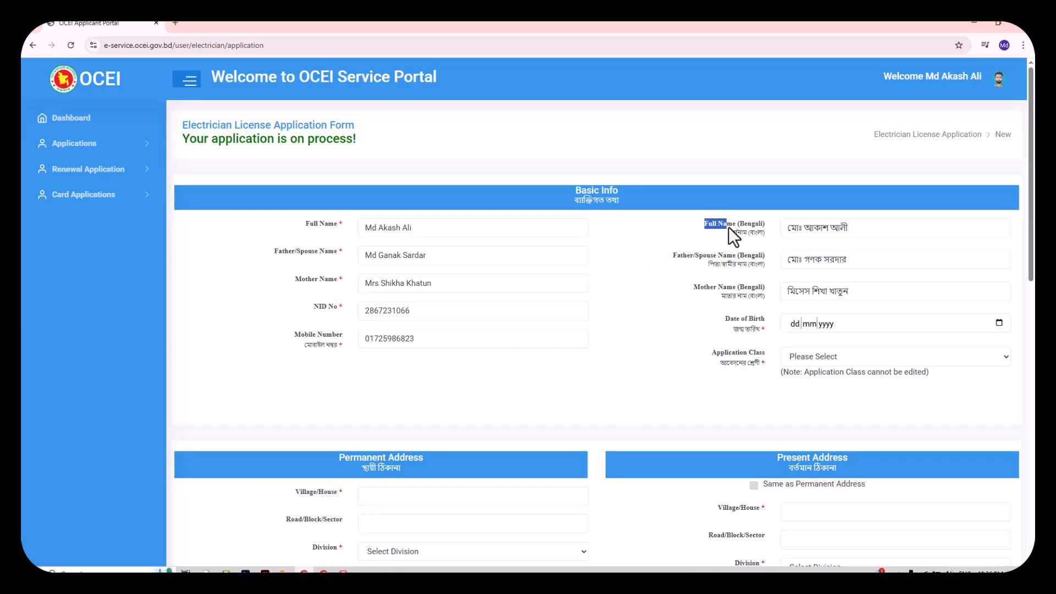
pyautogui.moveTo(772, 239); pyautogui.dragTo(772, 246)
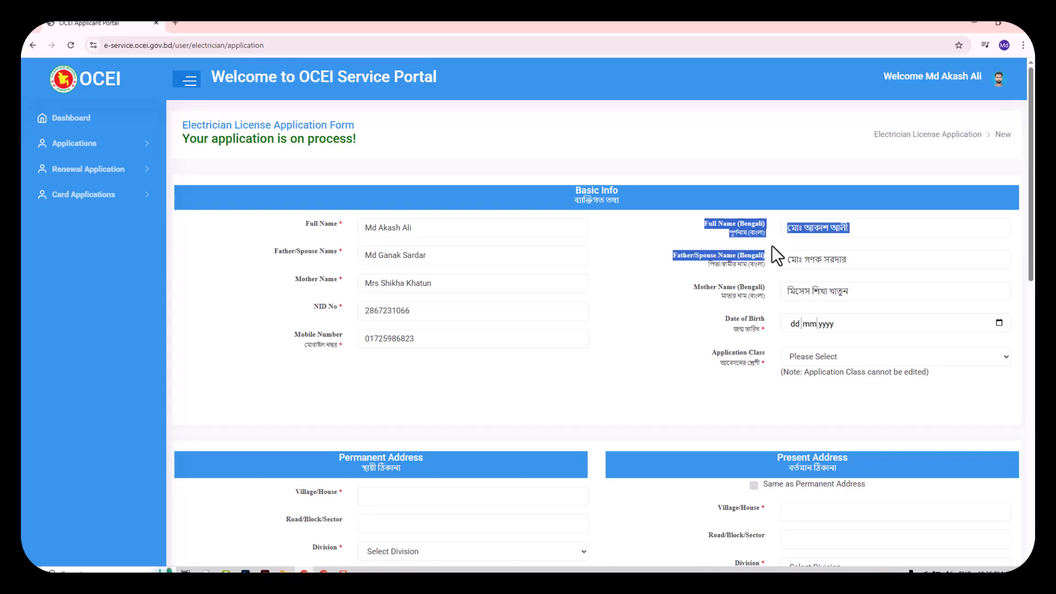
pyautogui.click(696, 309)
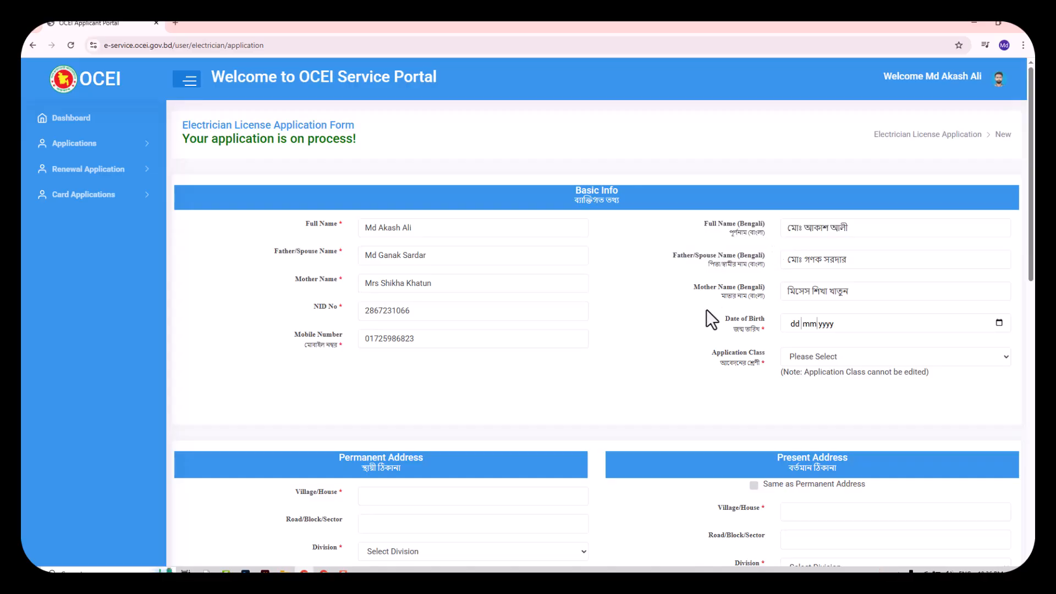
# Check the date of birth field and set the Application Class to BC
pyautogui.click(791, 322)
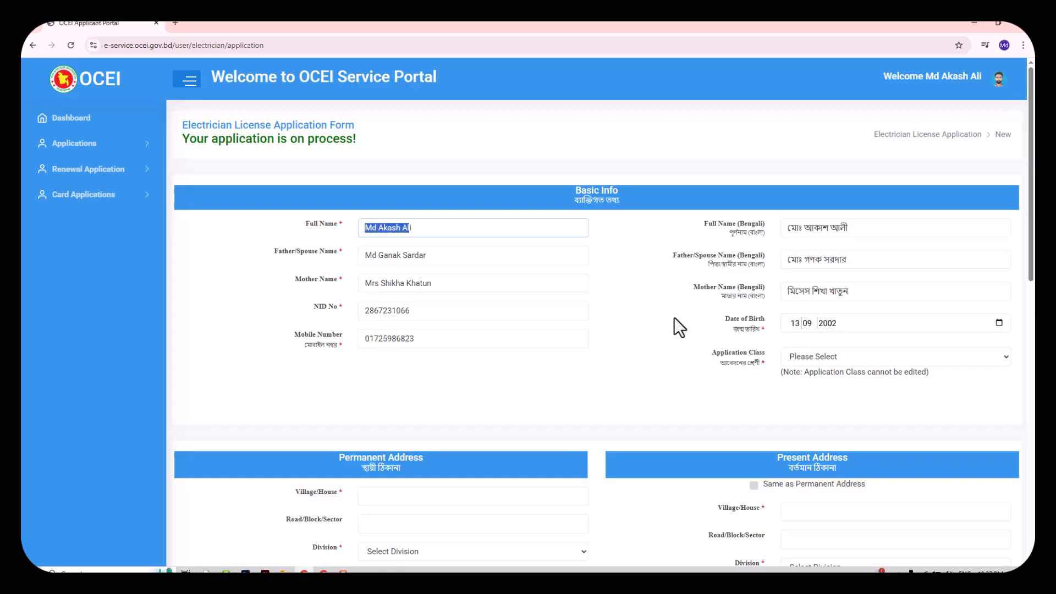
pyautogui.click(814, 355)
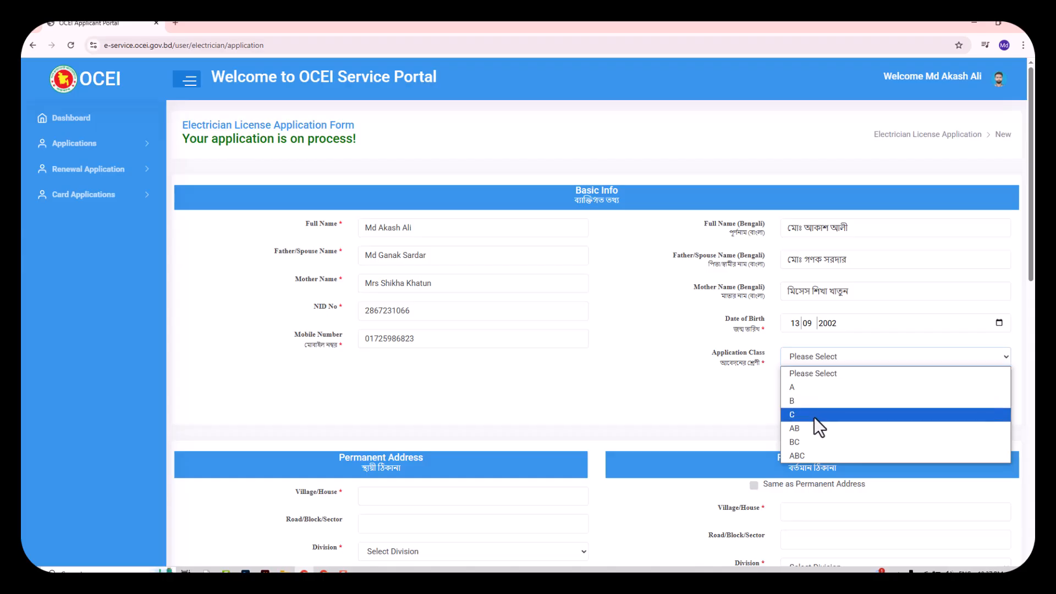
pyautogui.click(816, 442)
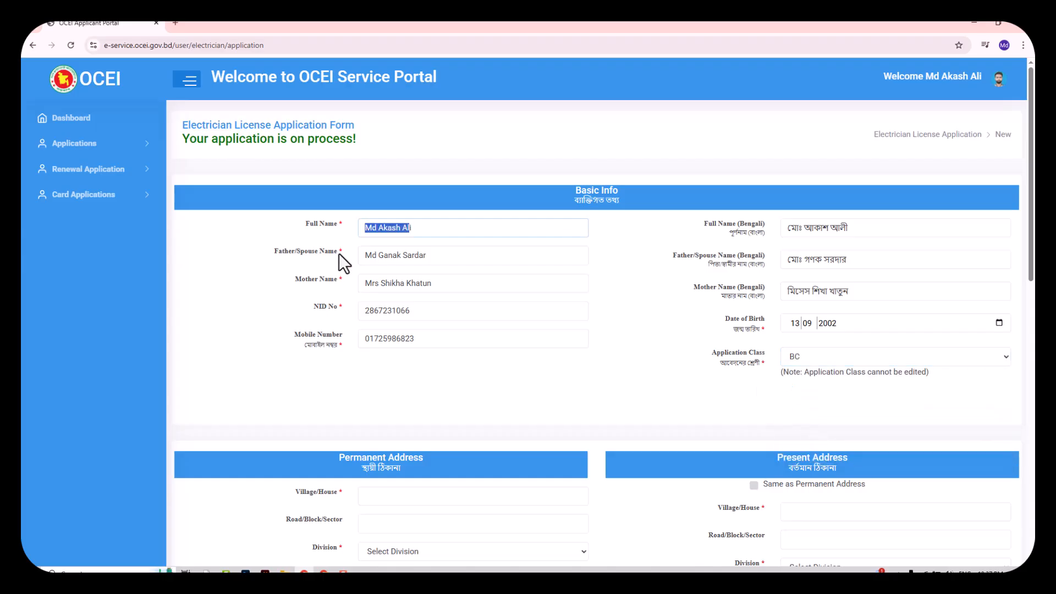
pyautogui.scroll(-3, 330, 273)
# Enter the road and choose Rajshahi division, Pabna district and Pabna Sadar upazila
pyautogui.scroll(-2, 364, 368)
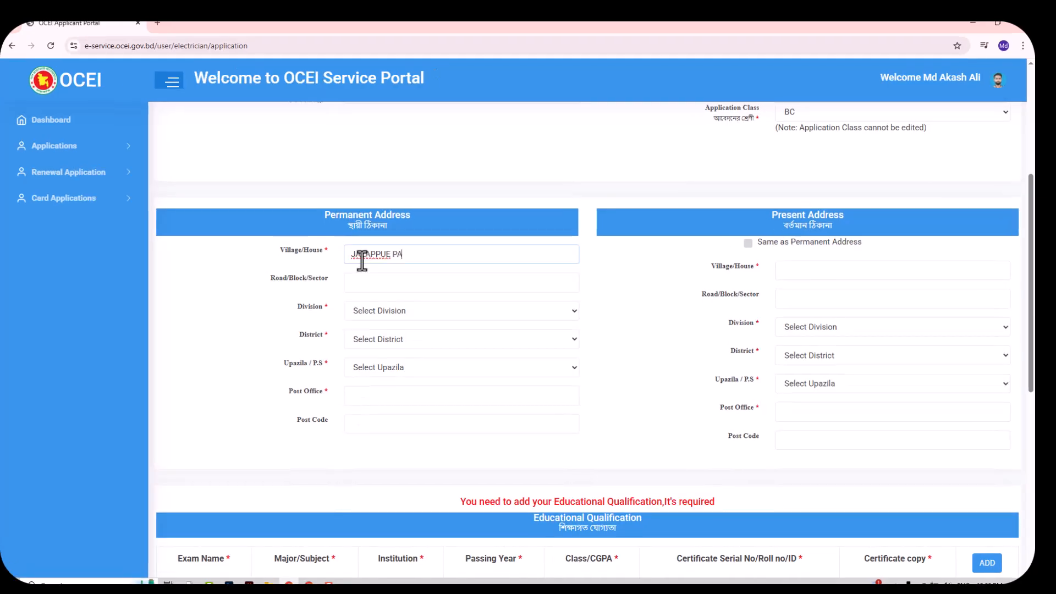
pyautogui.click(371, 278)
pyautogui.write('JALAPPUR')
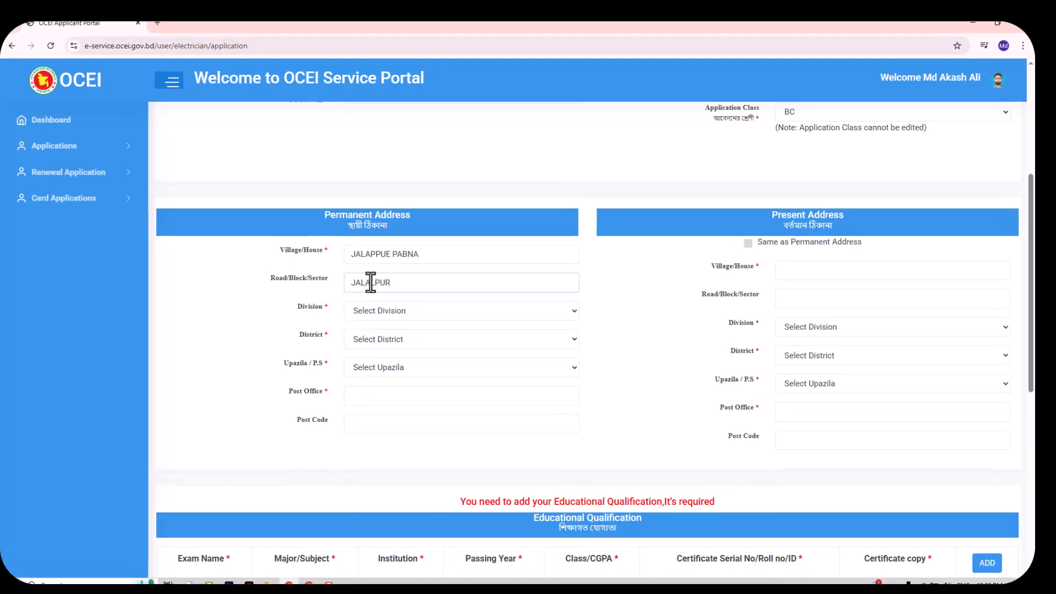
pyautogui.click(382, 312)
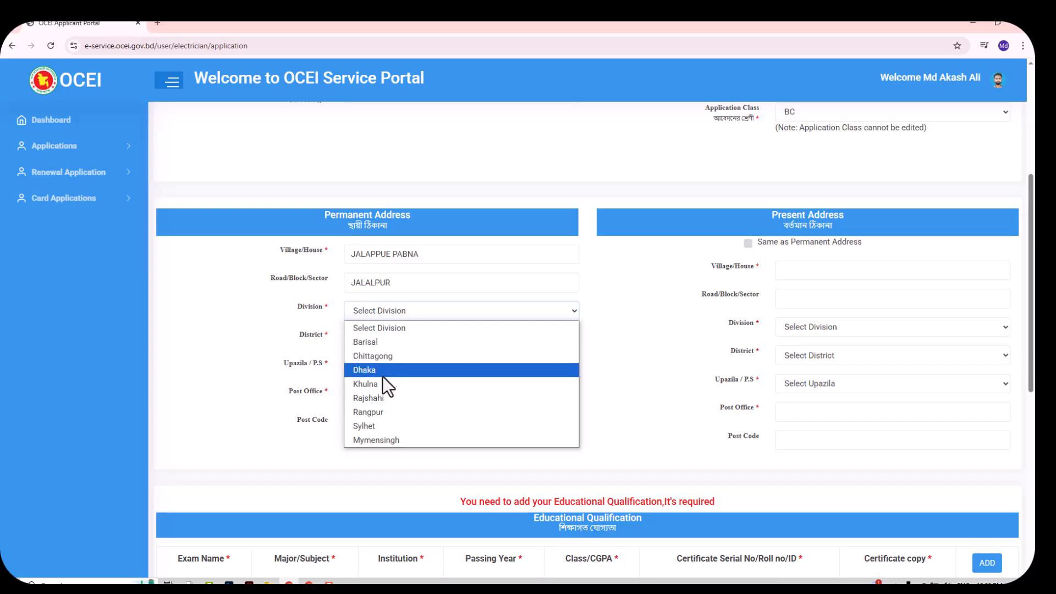
pyautogui.click(381, 397)
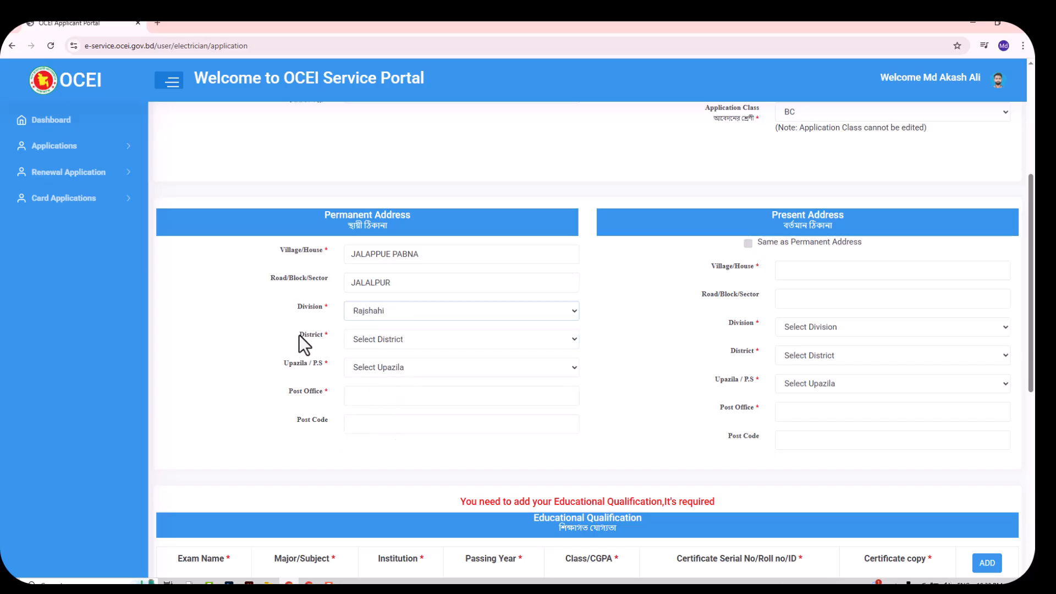
pyautogui.click(374, 341)
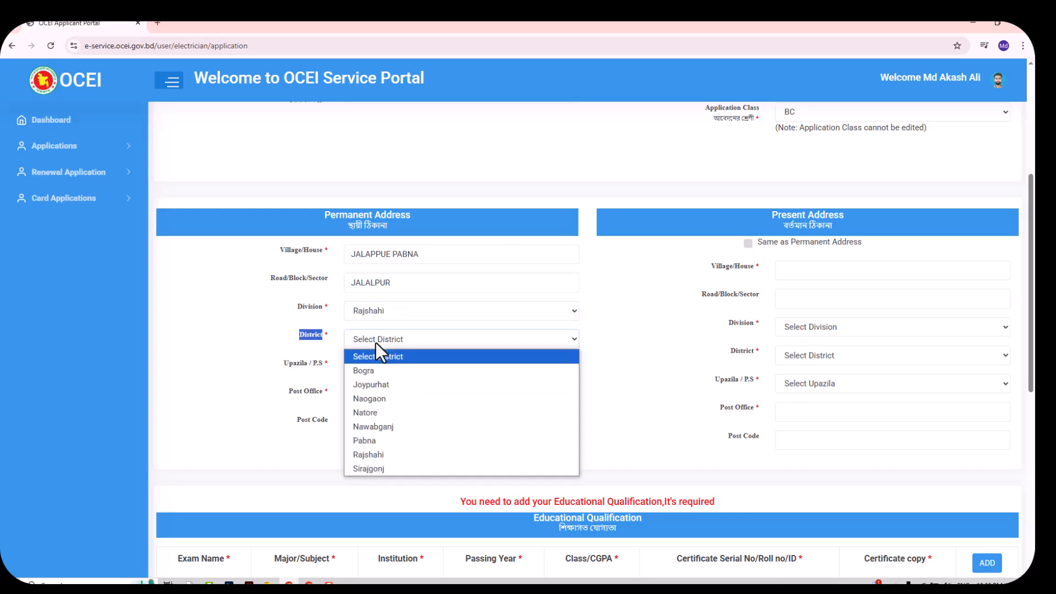
pyautogui.click(377, 443)
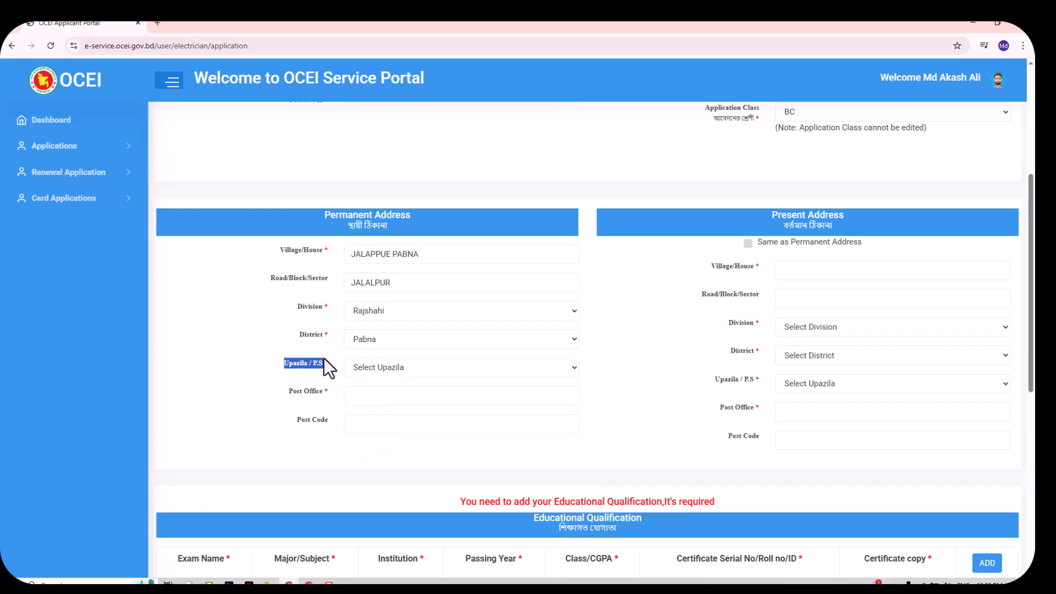
pyautogui.click(380, 367)
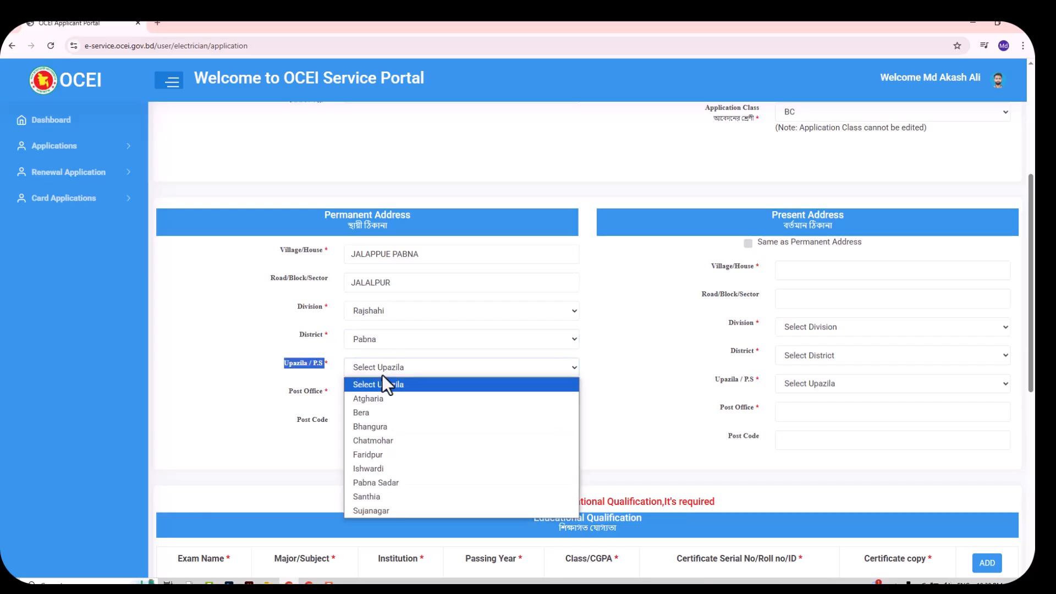
pyautogui.click(368, 484)
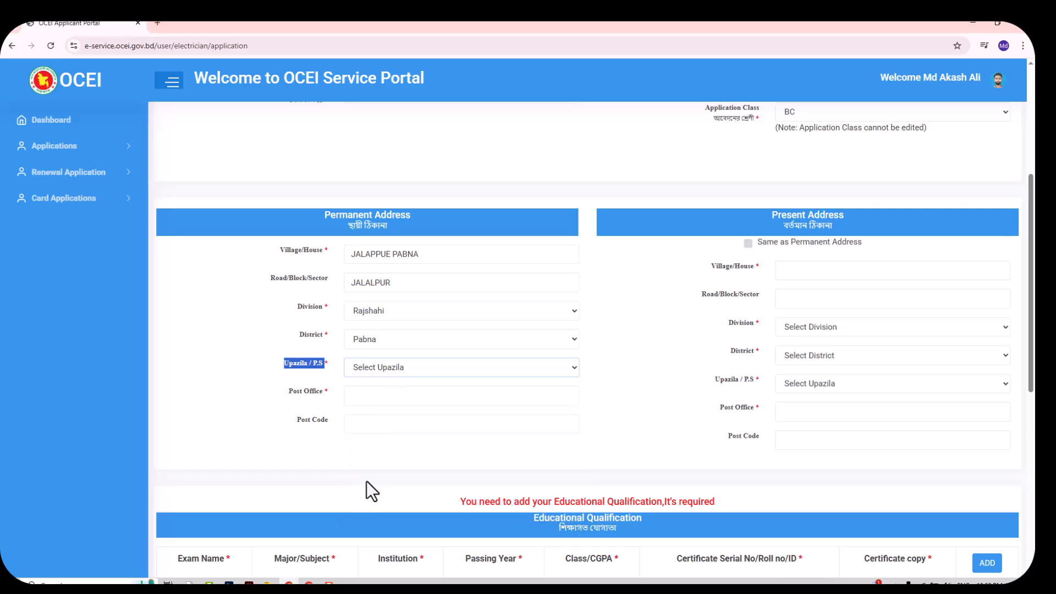
# Fill in post office Pabna and post code 6603
pyautogui.click(364, 396)
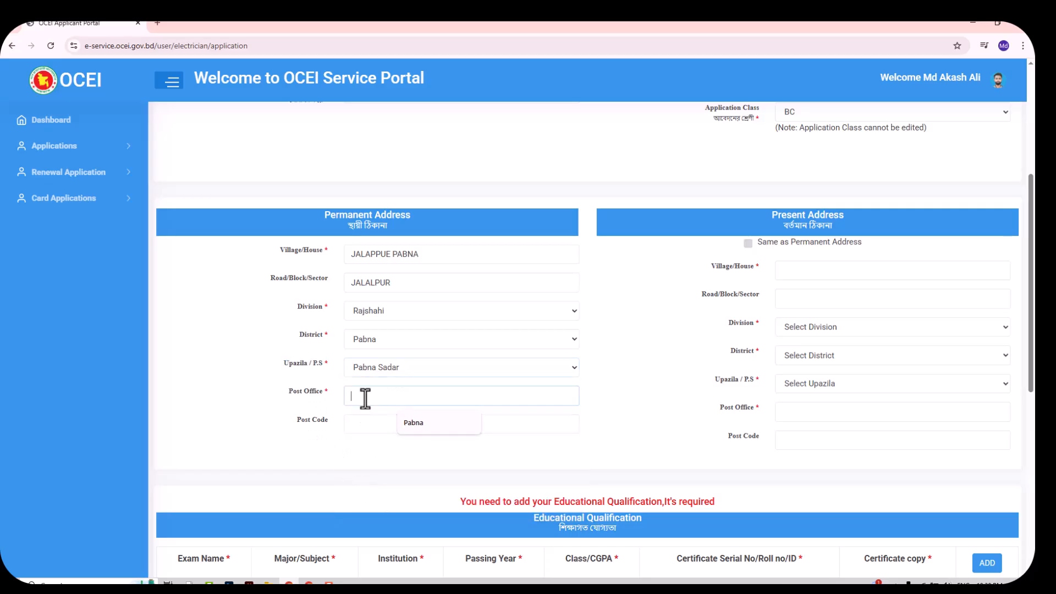
pyautogui.click(432, 423)
pyautogui.click(352, 424)
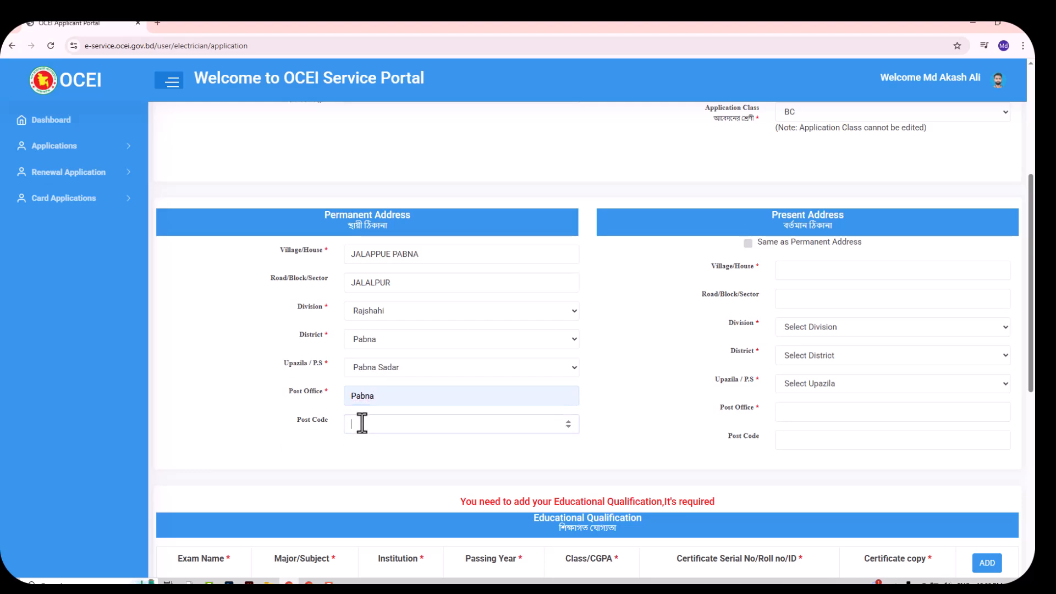
pyautogui.write('6603')
pyautogui.scroll(1, 671, 379)
pyautogui.scroll(-1, 430, 392)
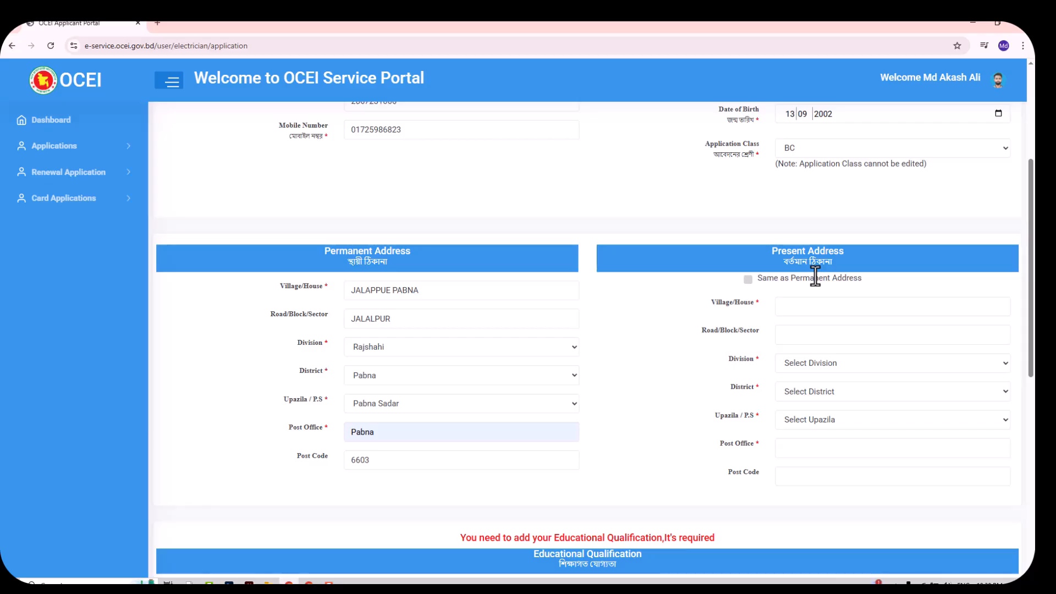
# Set the present address to 'Same as Permanent Address'
pyautogui.click(747, 280)
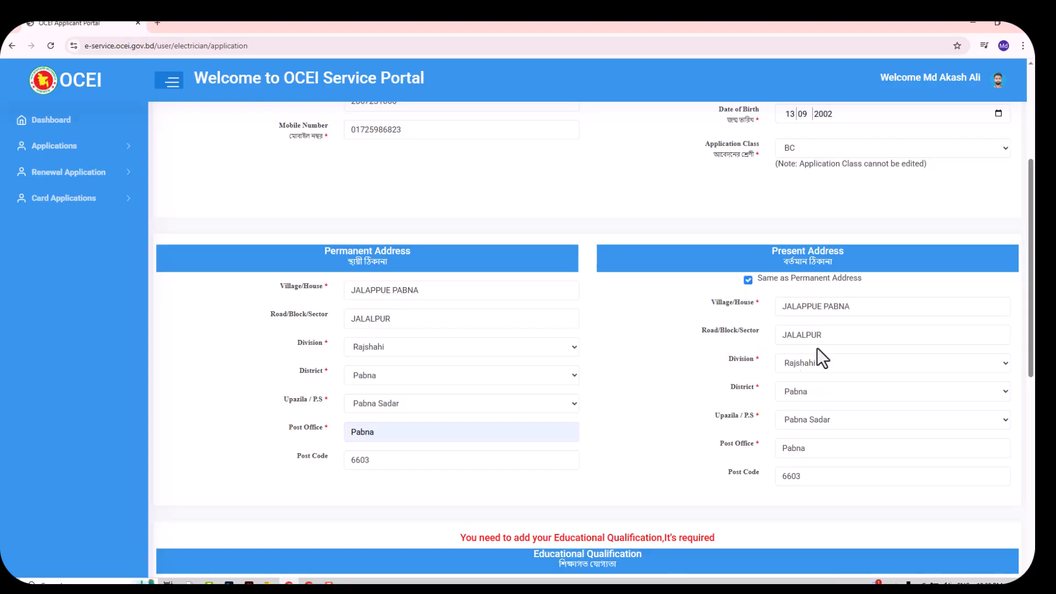
pyautogui.scroll(-1, 335, 346)
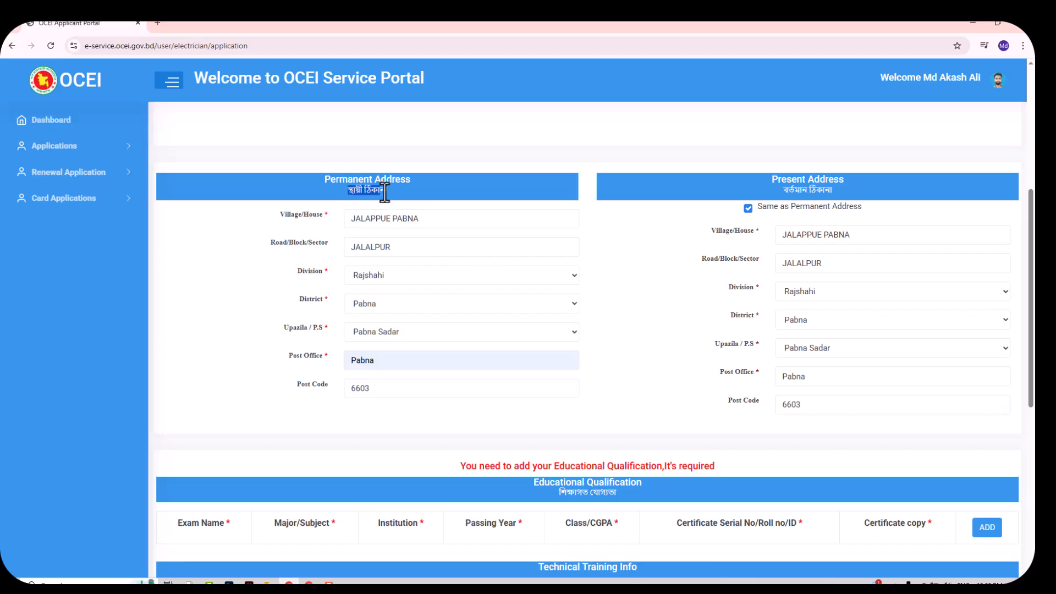
pyautogui.scroll(-2, 665, 230)
pyautogui.scroll(1, 665, 230)
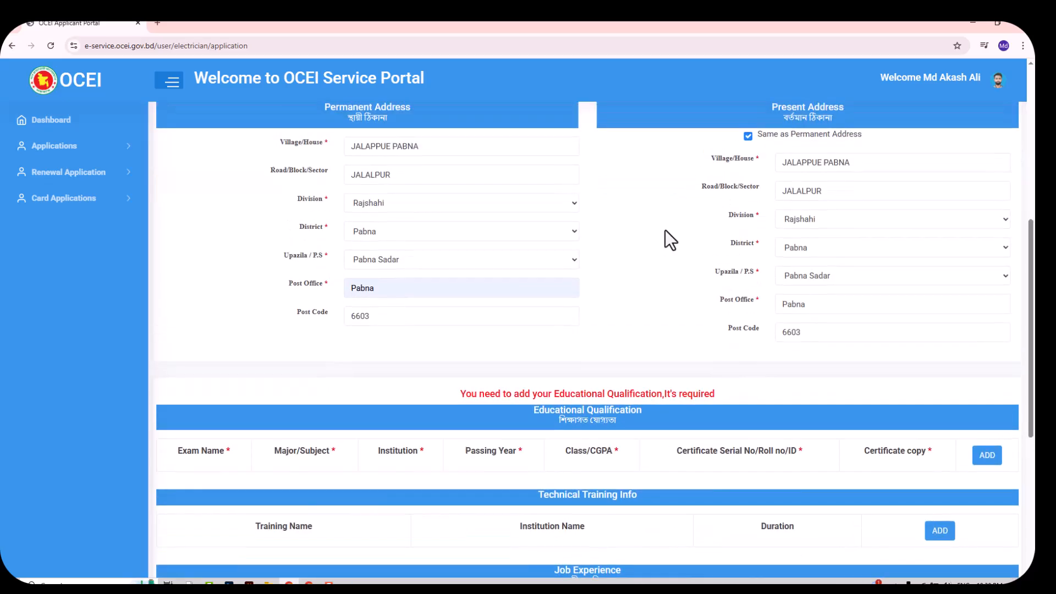
pyautogui.scroll(-3, 665, 230)
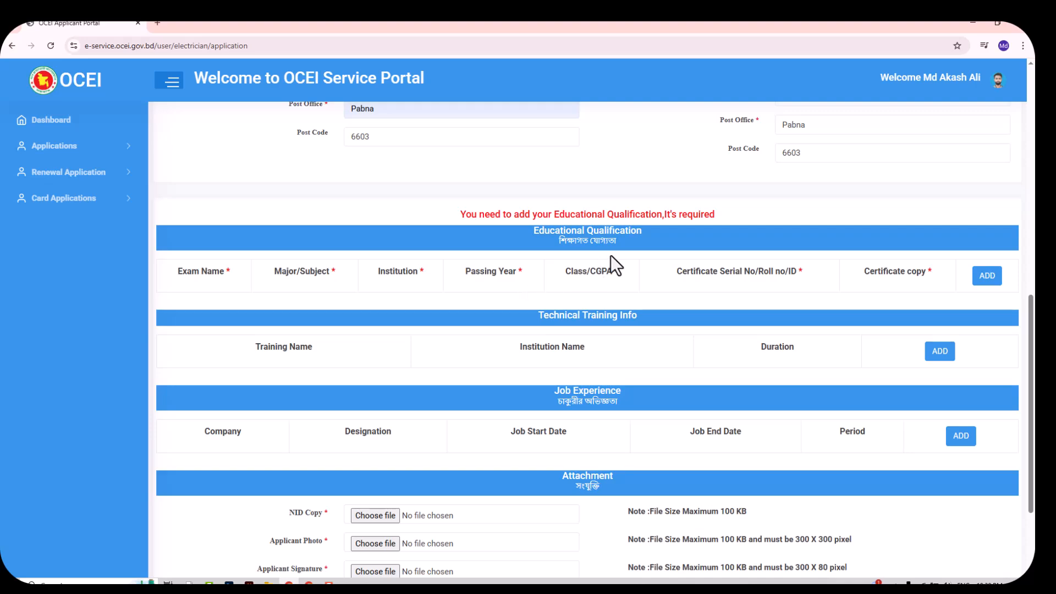
pyautogui.moveTo(628, 242); pyautogui.dragTo(569, 240)
# Add an SSC qualification: SCIENCE, institution 'MNDJJBFH BDJJHGD', passed 2018
pyautogui.click(987, 276)
pyautogui.click(196, 310)
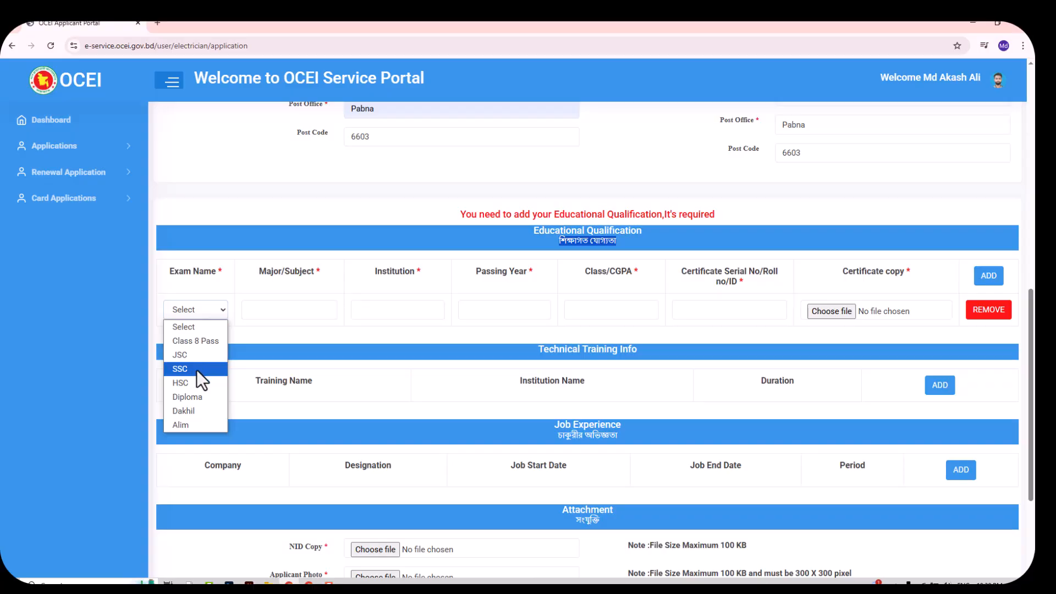
pyautogui.click(196, 369)
pyautogui.click(275, 312)
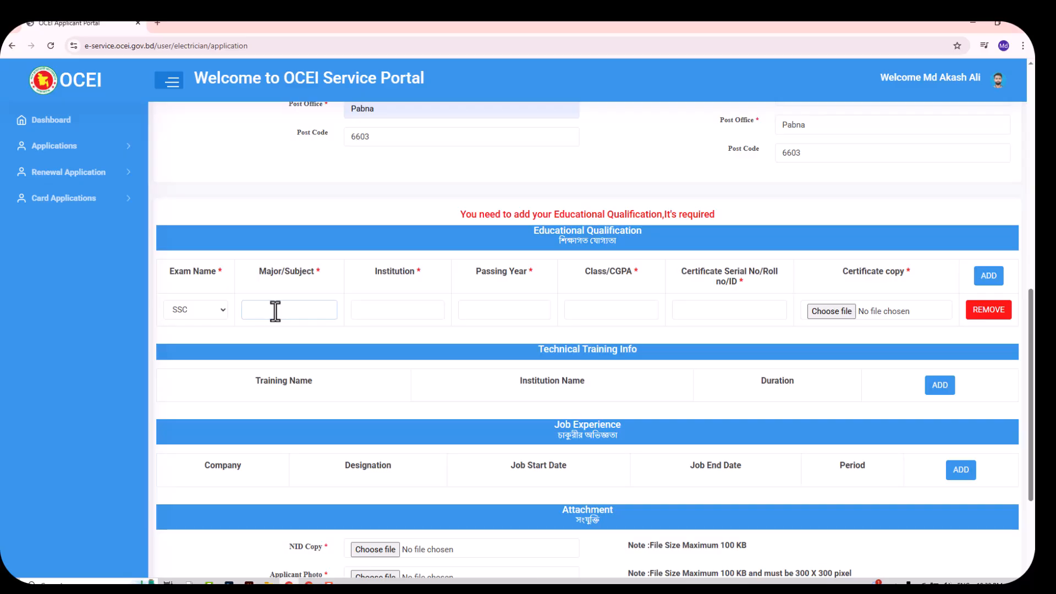
pyautogui.write('SCIENCE')
pyautogui.click(406, 311)
pyautogui.write('MNDJJBFH BDJJHGD')
pyautogui.click(518, 310)
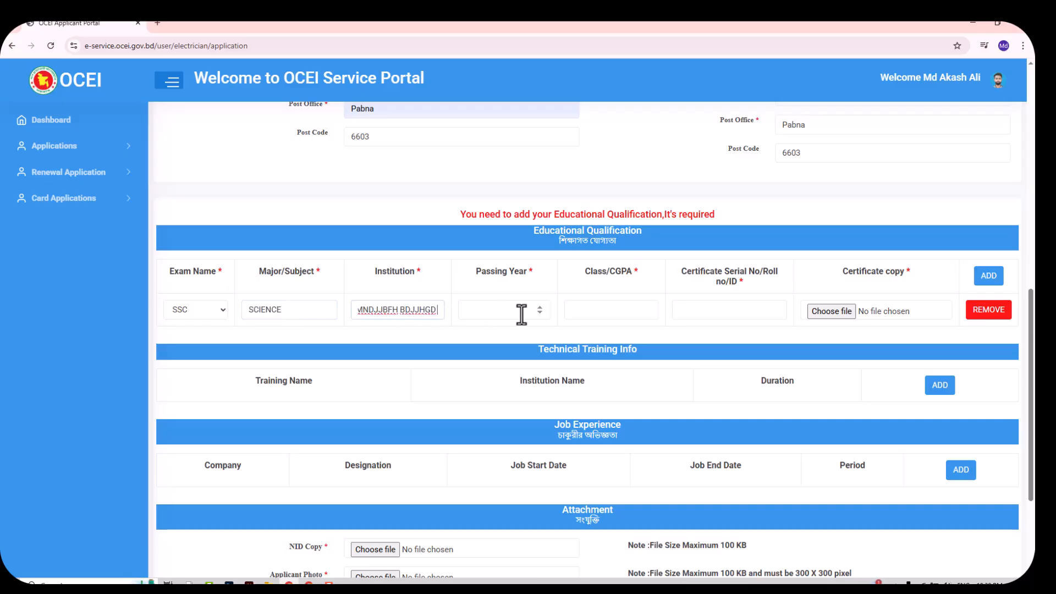
pyautogui.write('2018')
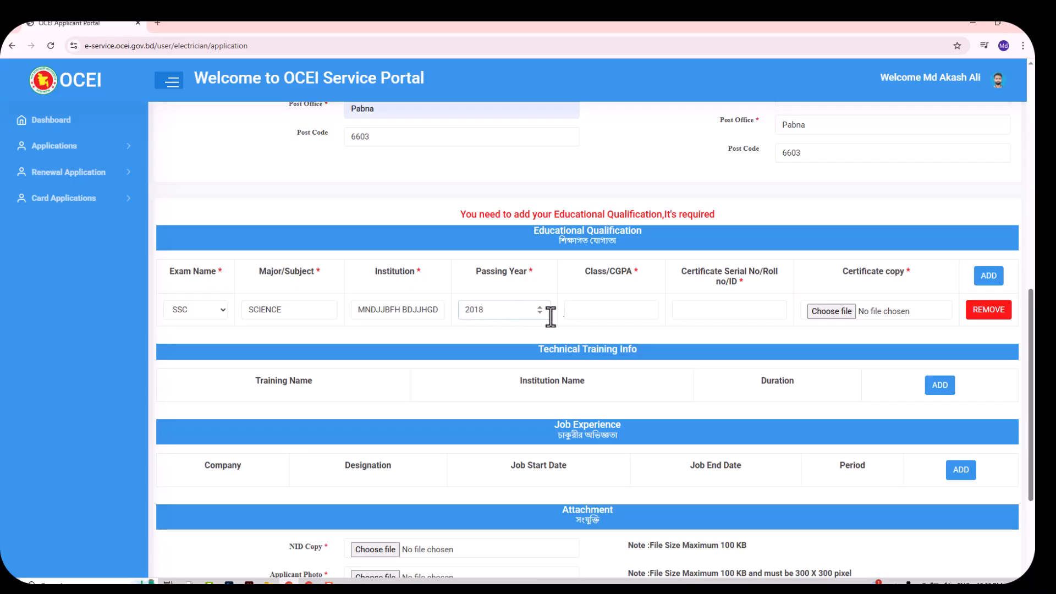
# Enter CGPA 4.72 and the certificate serial number, and attach the certificate copy image
pyautogui.click(587, 311)
pyautogui.write('4.72')
pyautogui.click(710, 316)
pyautogui.click(831, 316)
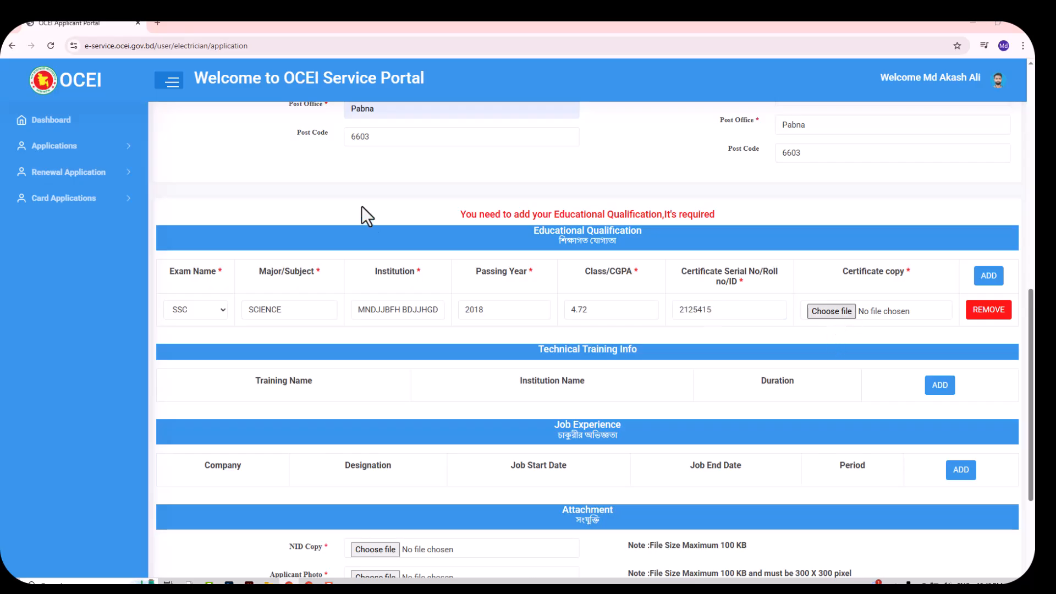
pyautogui.doubleClick(305, 100)
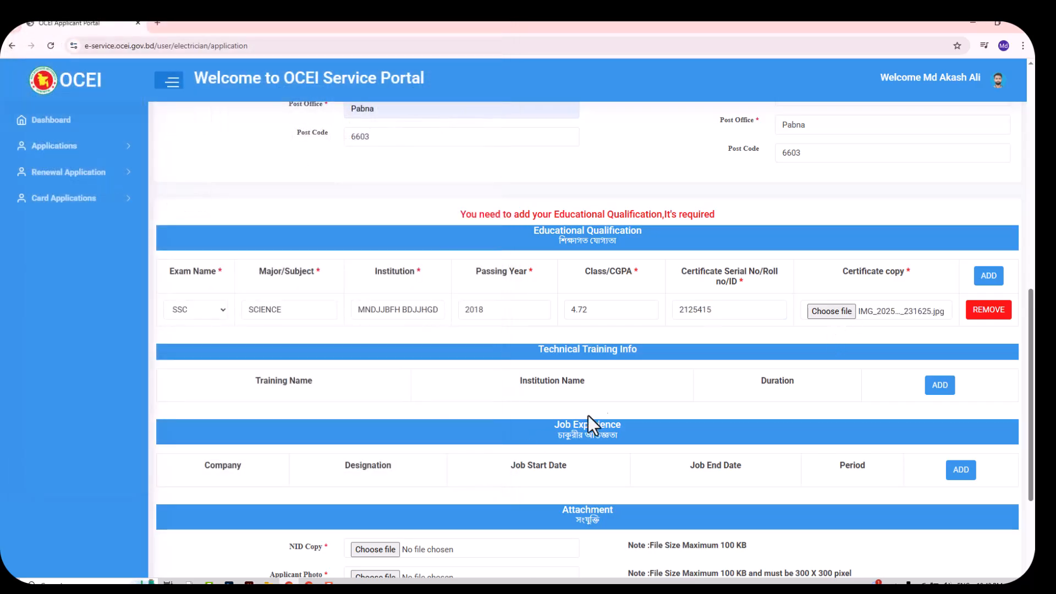
pyautogui.scroll(-2, 550, 352)
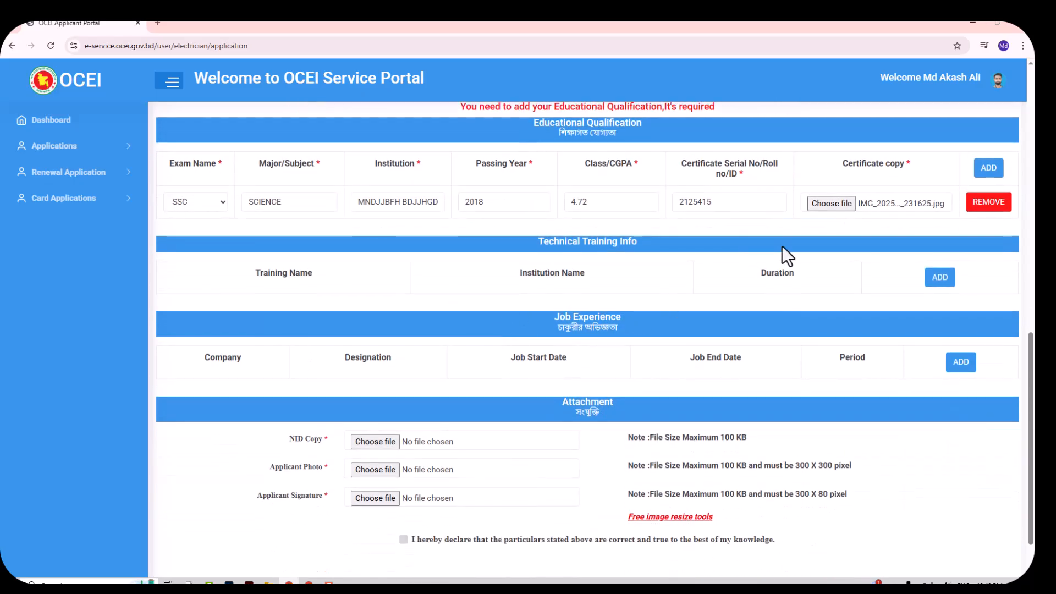
pyautogui.moveTo(527, 245); pyautogui.dragTo(631, 245)
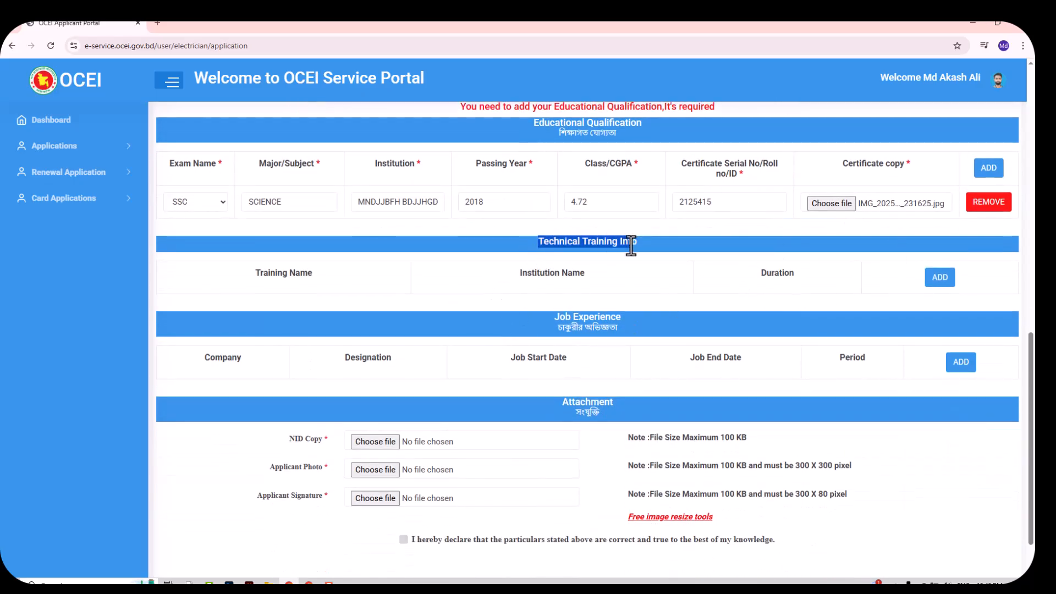
pyautogui.click(660, 230)
pyautogui.rightClick(845, 262)
pyautogui.click(770, 246)
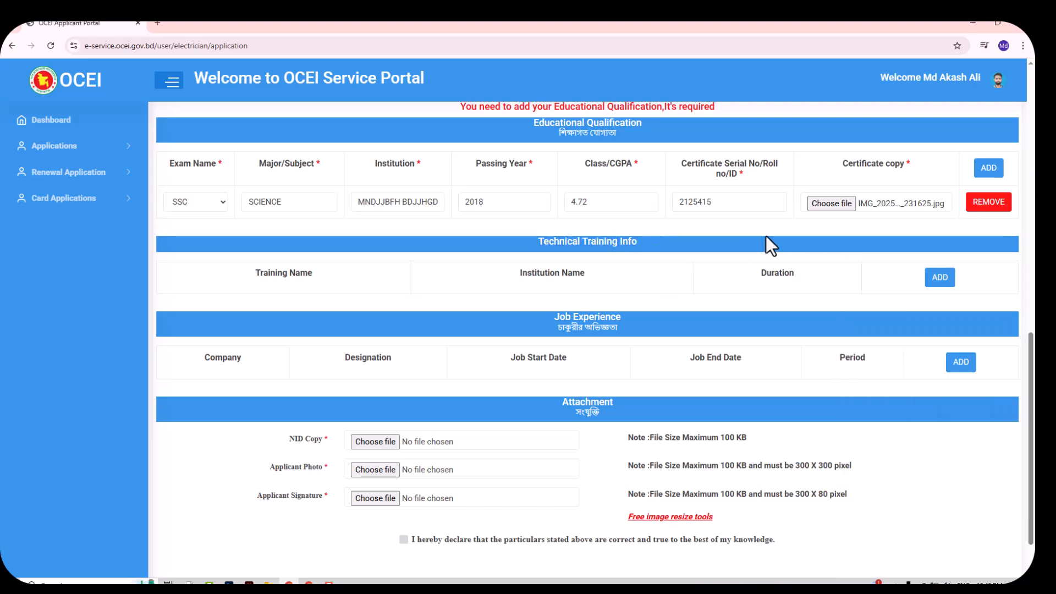
# Add a technical training row: ELECTRICAL NSDSDUYG at PABNA TTC, duration 4
pyautogui.click(939, 278)
pyautogui.click(283, 312)
pyautogui.write('ELECTRICAL NSDSDUYG')
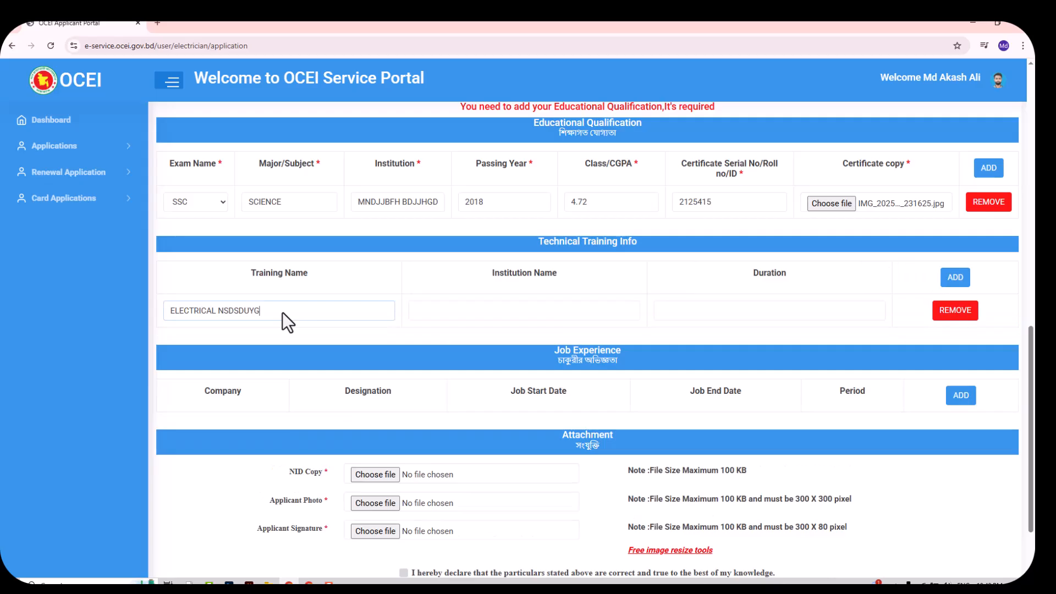
pyautogui.click(438, 311)
pyautogui.write('PABNA TTC')
pyautogui.click(750, 312)
pyautogui.write('4')
pyautogui.scroll(-2, 605, 313)
pyautogui.moveTo(628, 288); pyautogui.dragTo(552, 289)
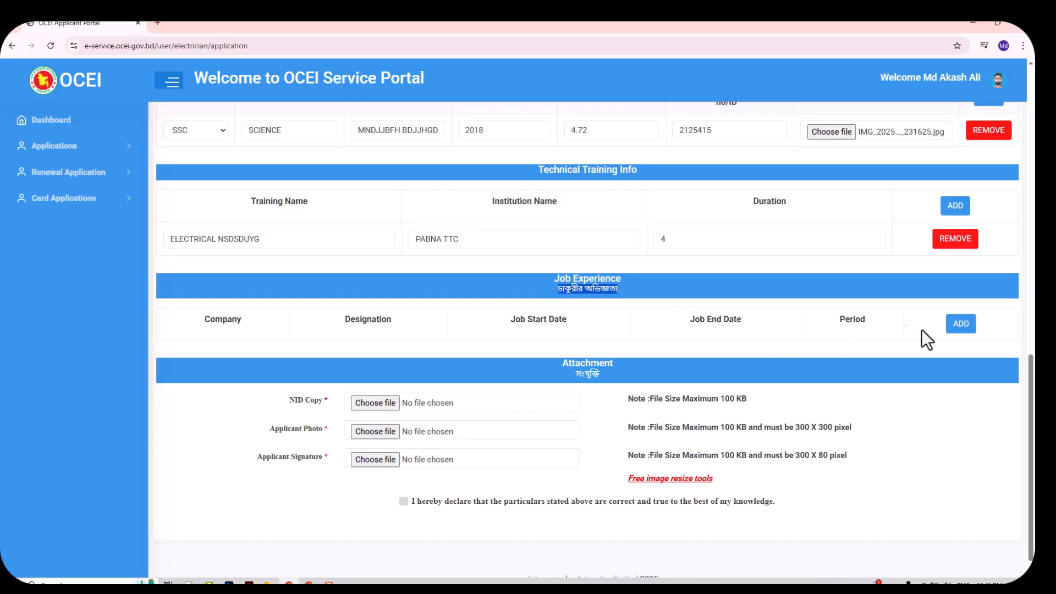
# Add job experience at MSA SPNNING with a designation, from 02/03/2024 to 06/06/2025
pyautogui.click(963, 325)
pyautogui.click(240, 354)
pyautogui.write('MSA SPNNING')
pyautogui.click(432, 357)
pyautogui.write('BJDHS BDUGC B GYDG D')
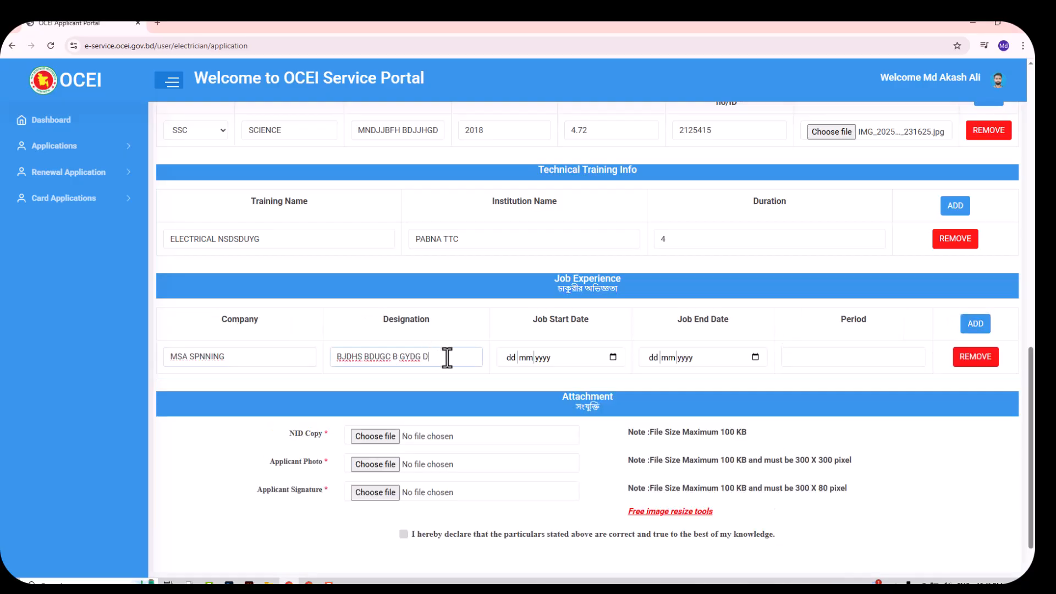
pyautogui.click(501, 361)
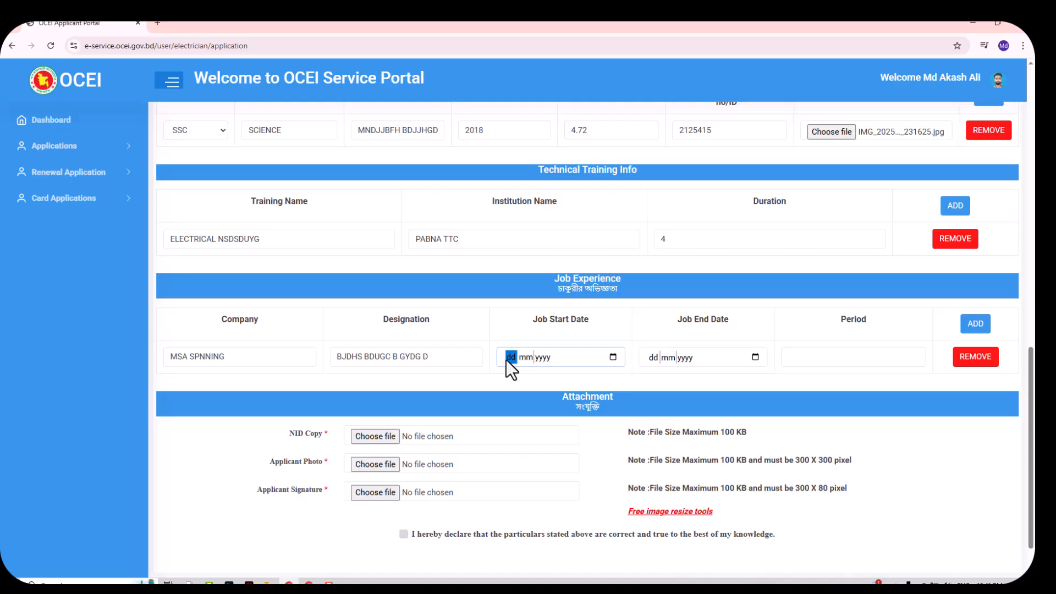
pyautogui.write('02032024')
pyautogui.click(677, 356)
pyautogui.write('06062025')
pyautogui.rightClick(767, 350)
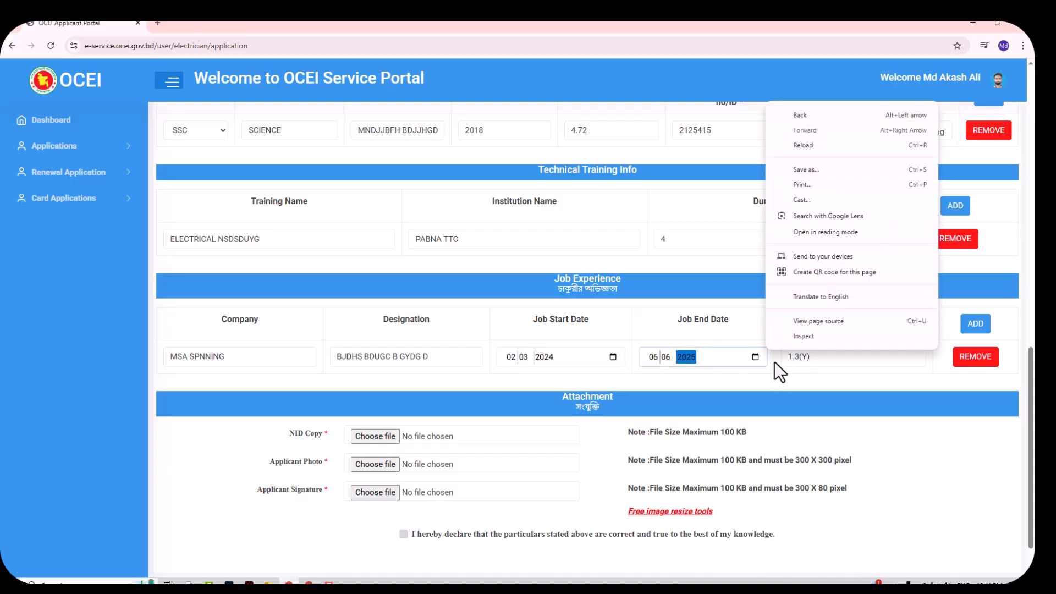
pyautogui.click(772, 363)
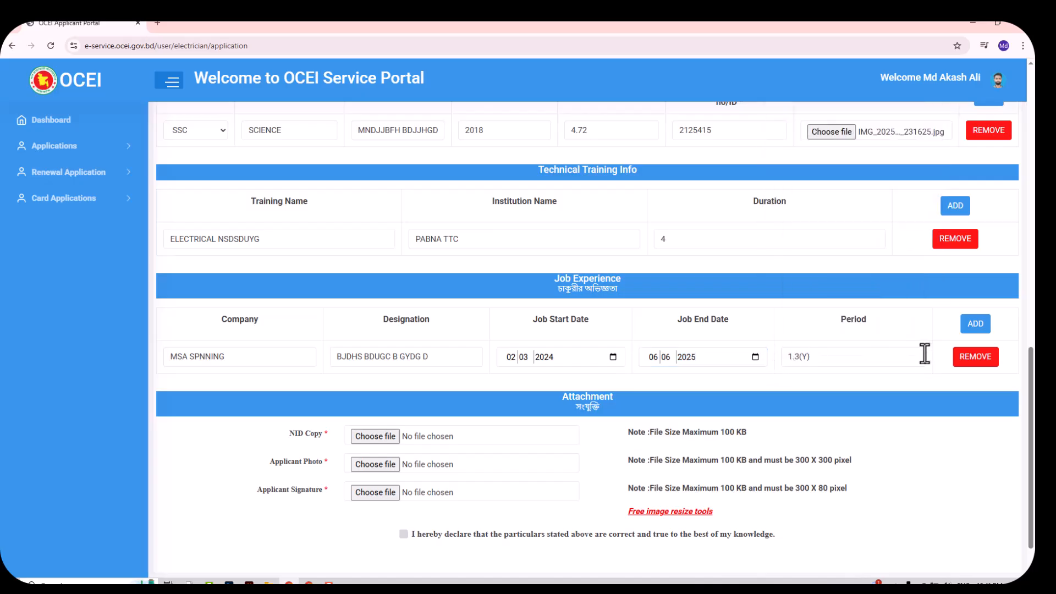
# Attach the NID copy image, noting the 100 KB file size limit
pyautogui.scroll(-1, 537, 328)
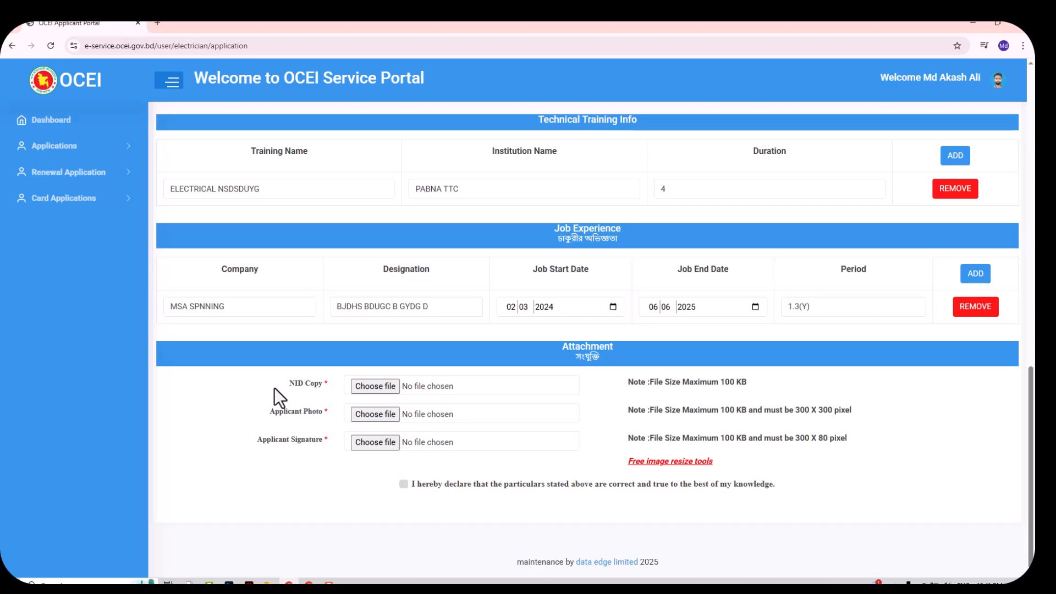
pyautogui.moveTo(288, 385); pyautogui.dragTo(302, 385)
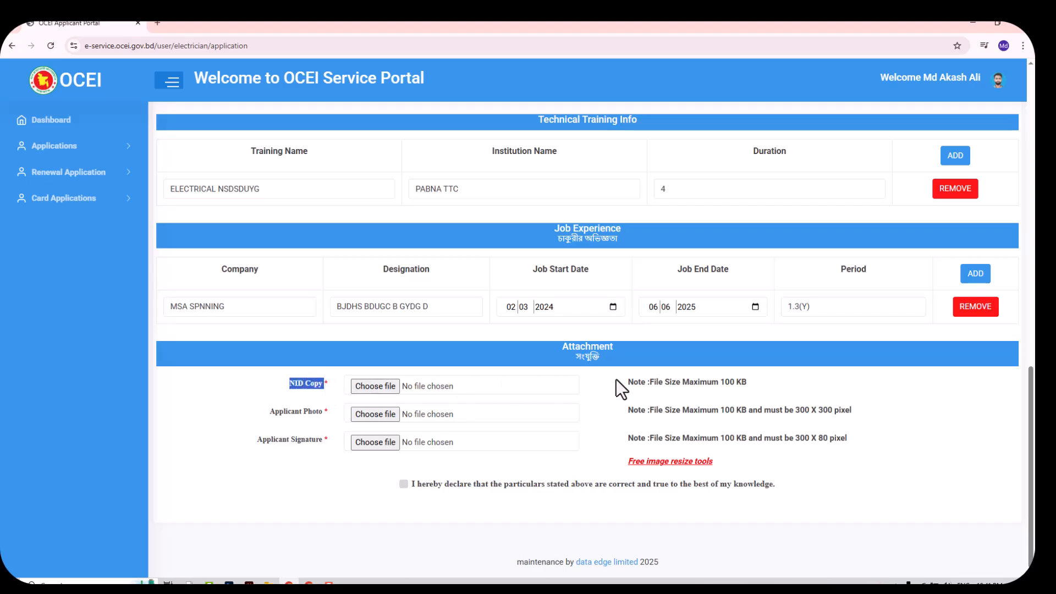
pyautogui.click(748, 385)
pyautogui.moveTo(748, 385); pyautogui.dragTo(630, 390)
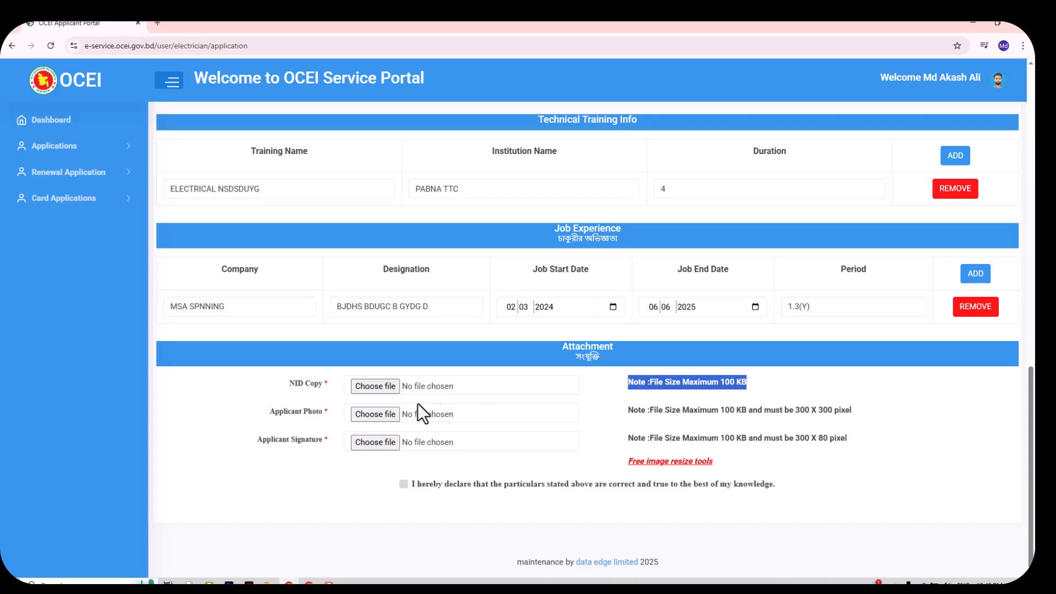
pyautogui.click(385, 387)
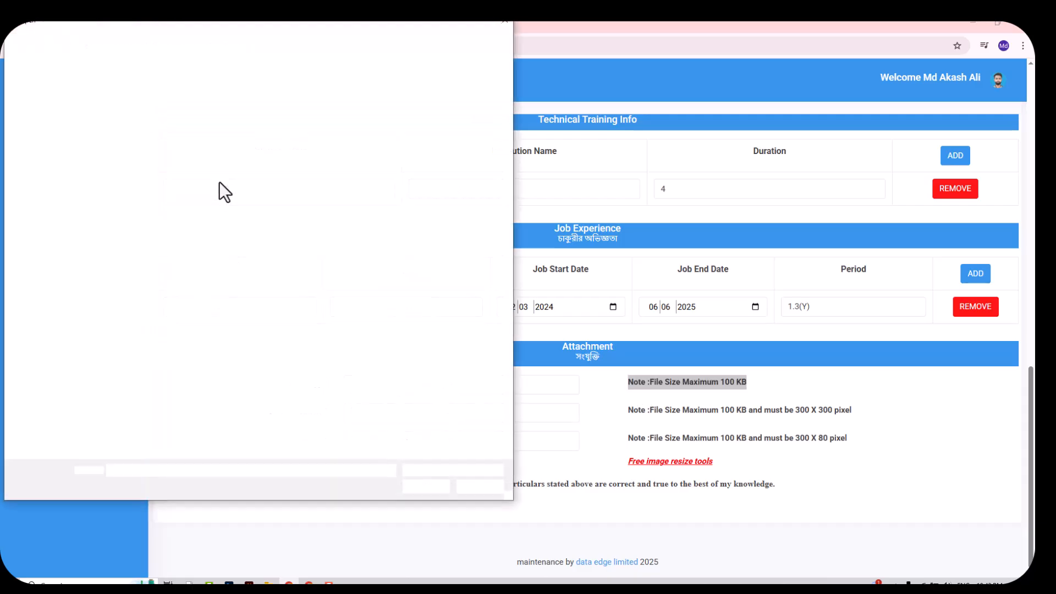
pyautogui.click(240, 113)
pyautogui.click(425, 485)
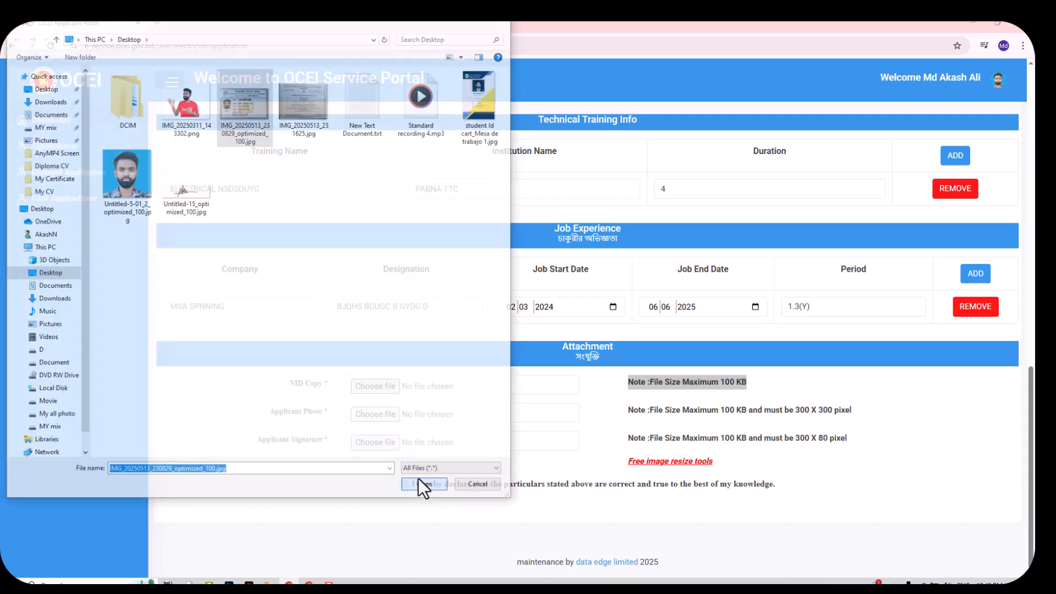
pyautogui.click(269, 411)
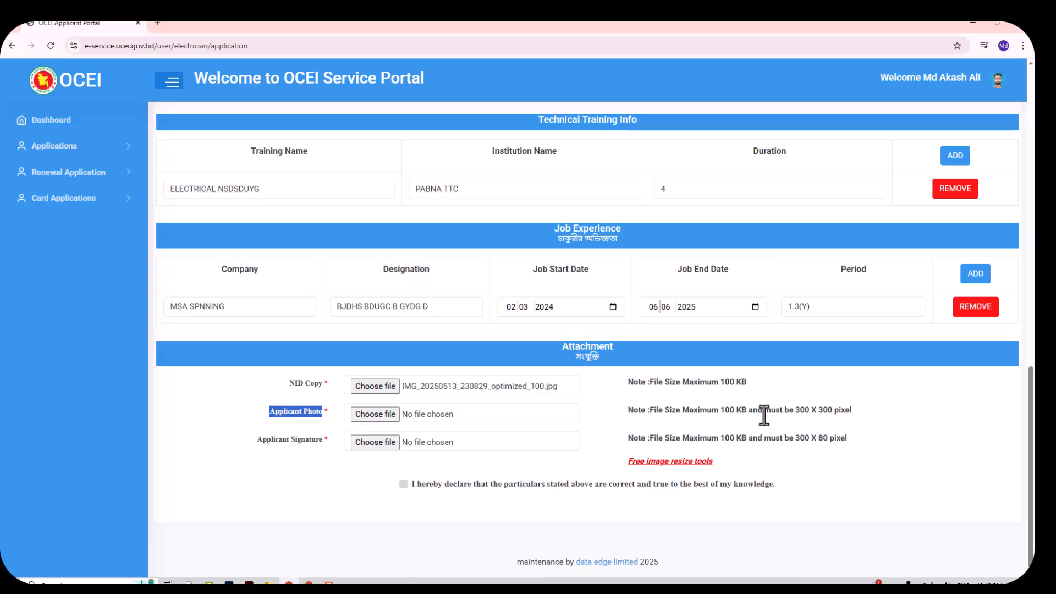
# Attach the applicant photo and signature images and accept the declaration
pyautogui.click(376, 418)
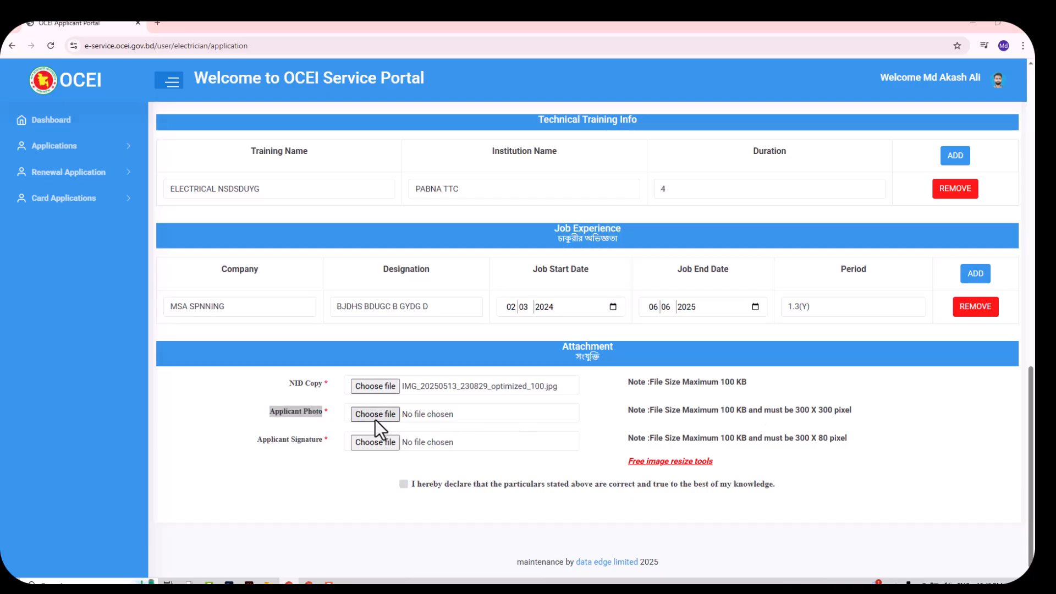
pyautogui.click(140, 176)
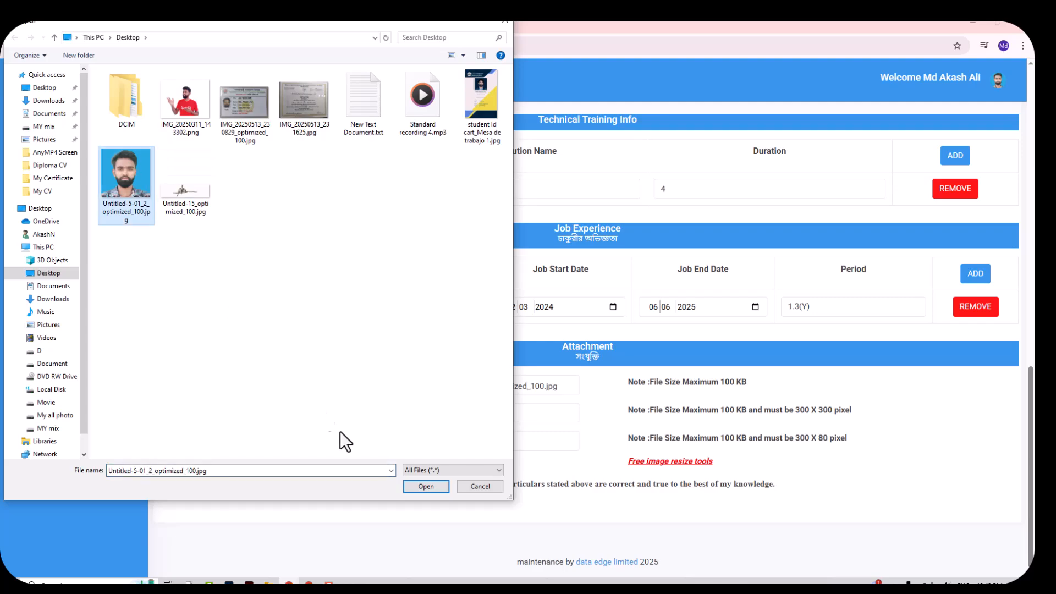
pyautogui.click(426, 486)
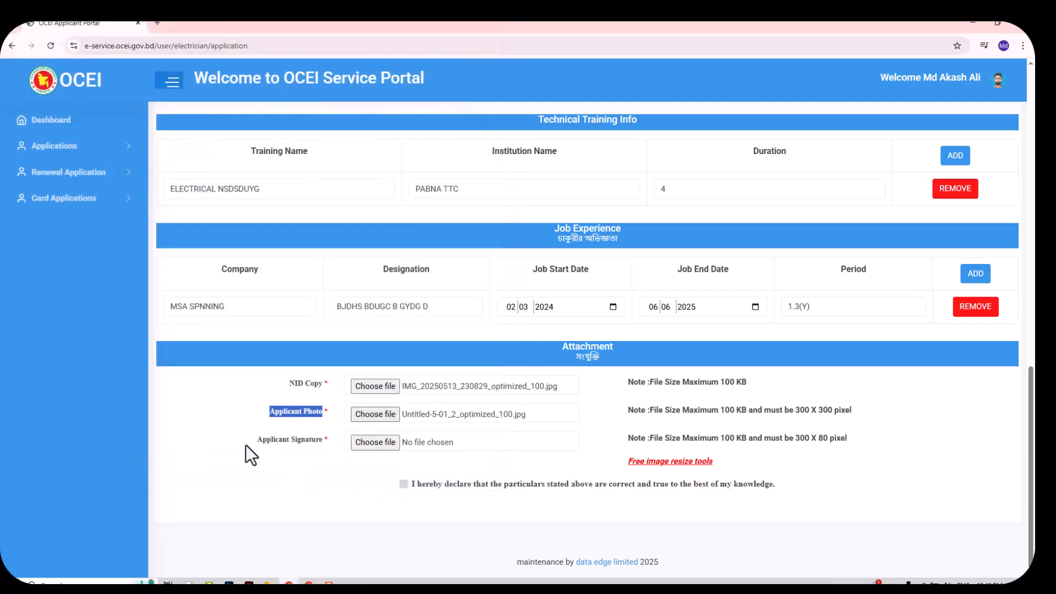
pyautogui.moveTo(245, 444); pyautogui.dragTo(273, 442)
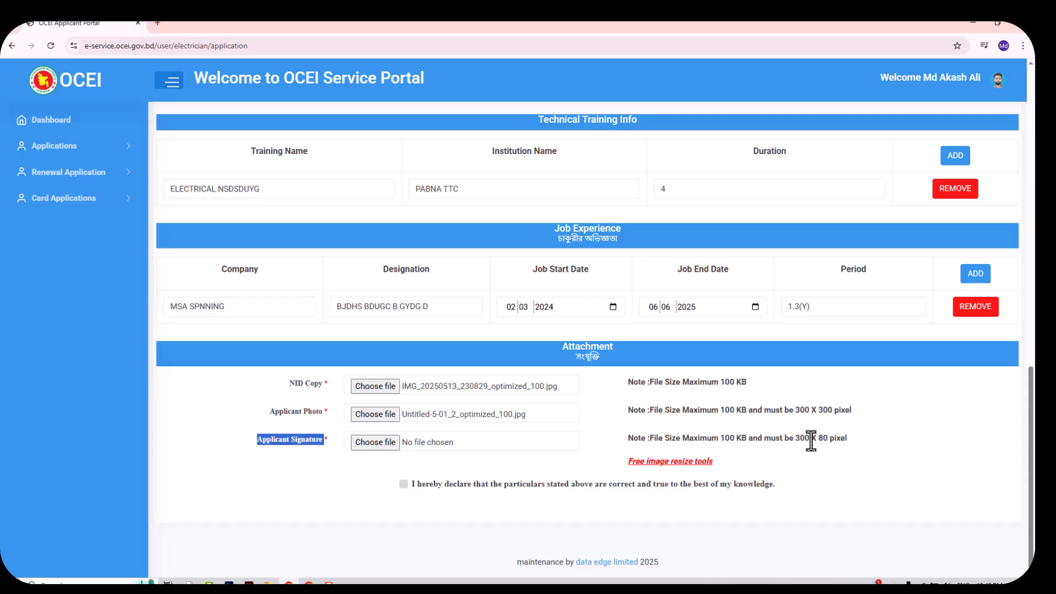
pyautogui.click(359, 434)
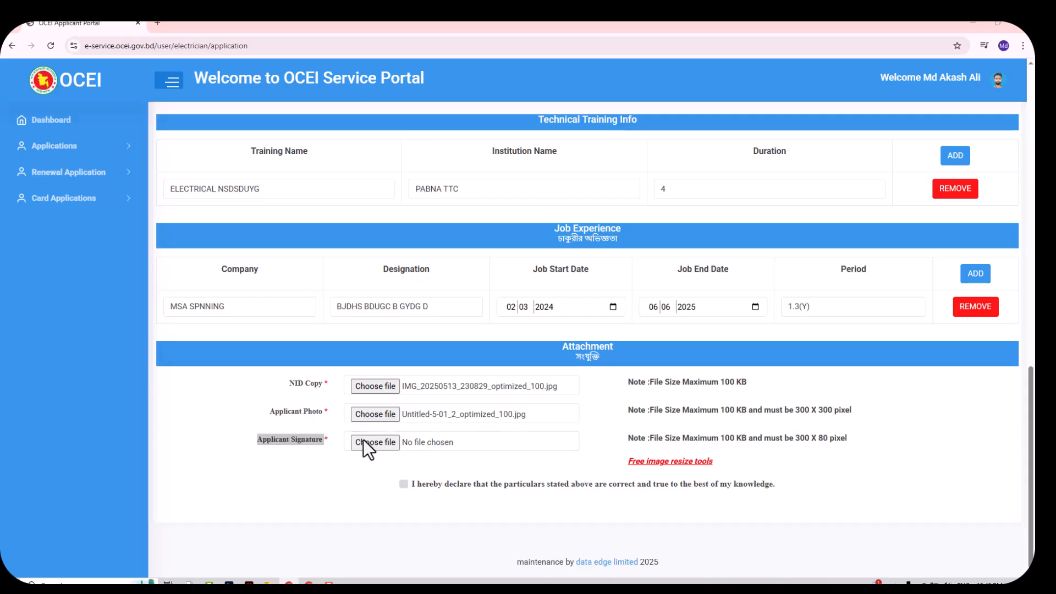
pyautogui.click(185, 179)
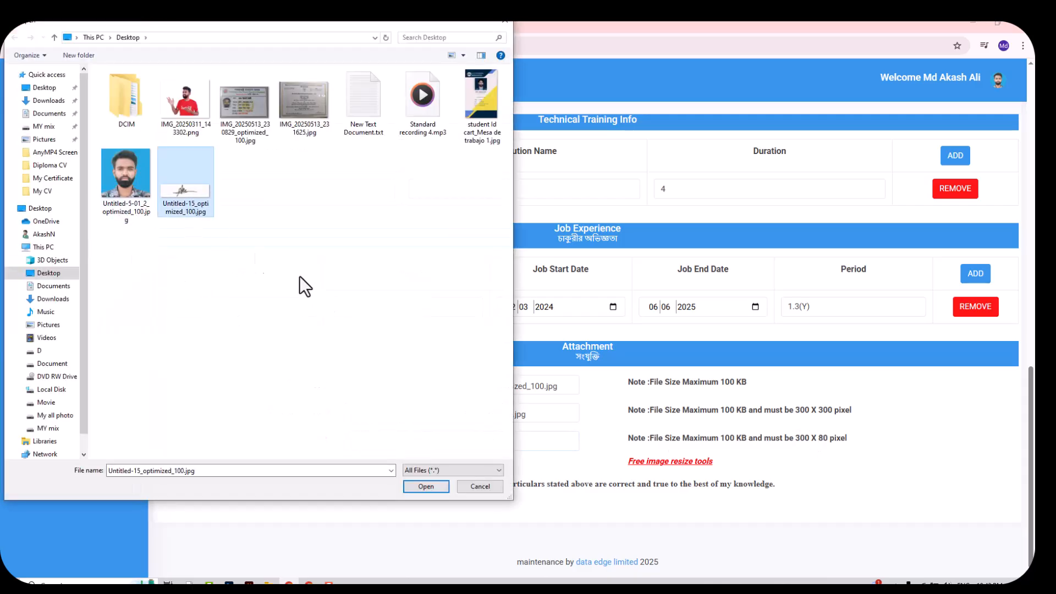
pyautogui.click(438, 485)
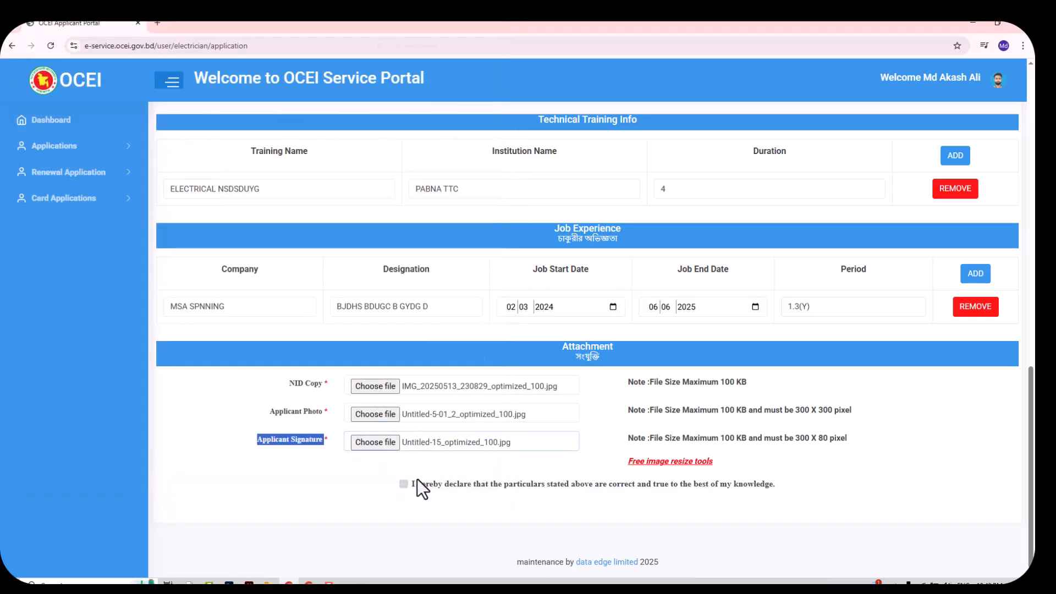
pyautogui.click(405, 484)
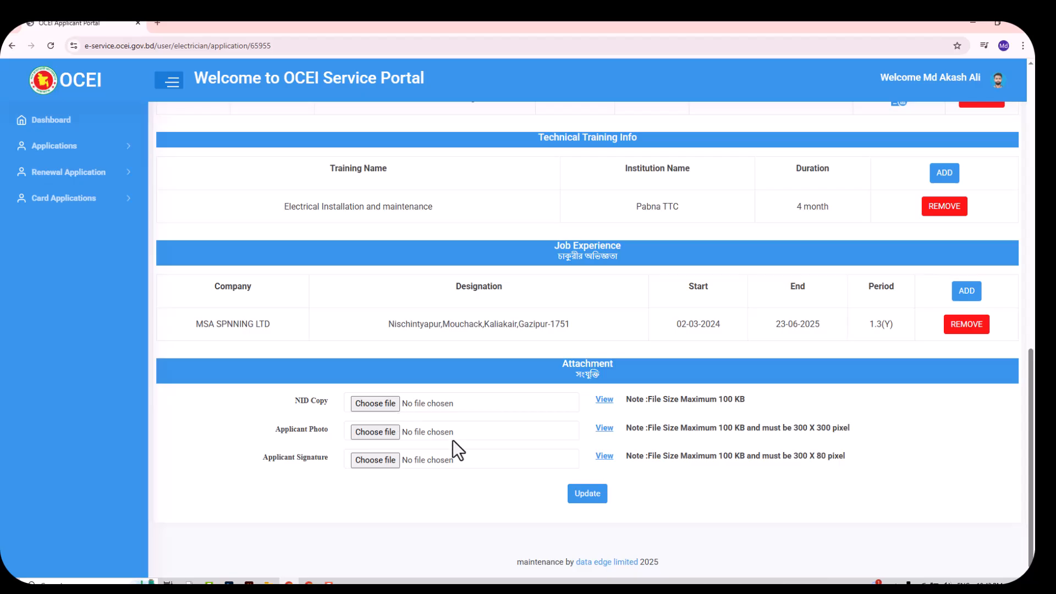
# Update the application to reach the fee page (BC fee 240) and start on Bank Name
pyautogui.click(591, 495)
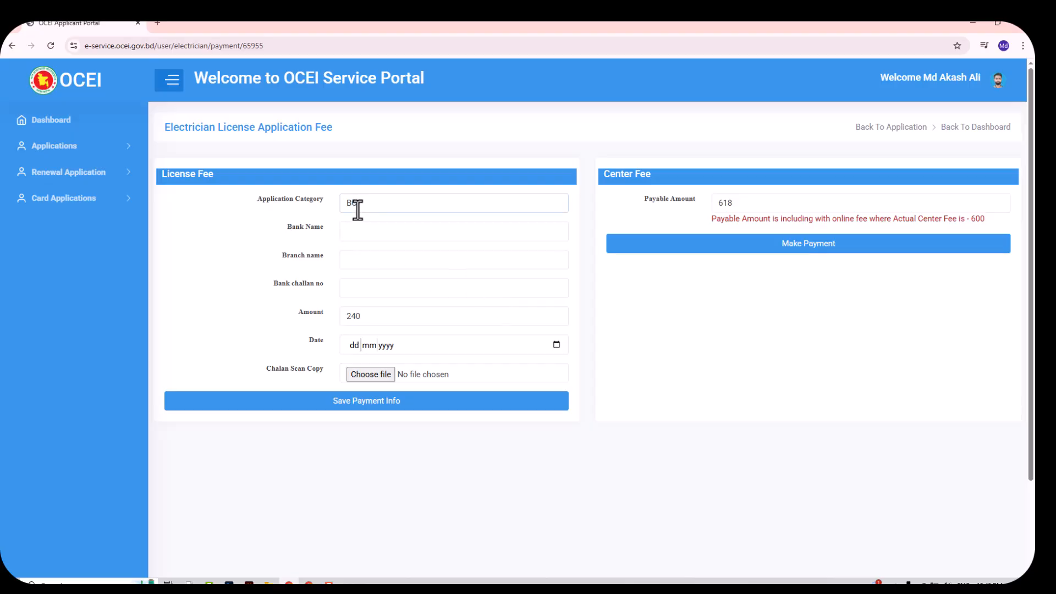
pyautogui.click(345, 229)
pyautogui.rightClick(326, 259)
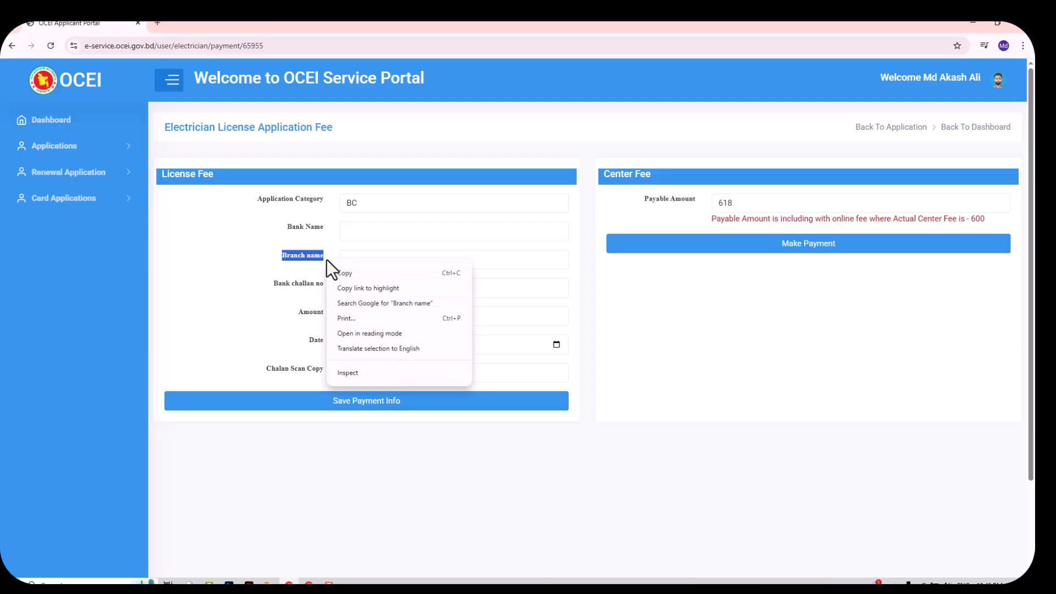
pyautogui.click(349, 256)
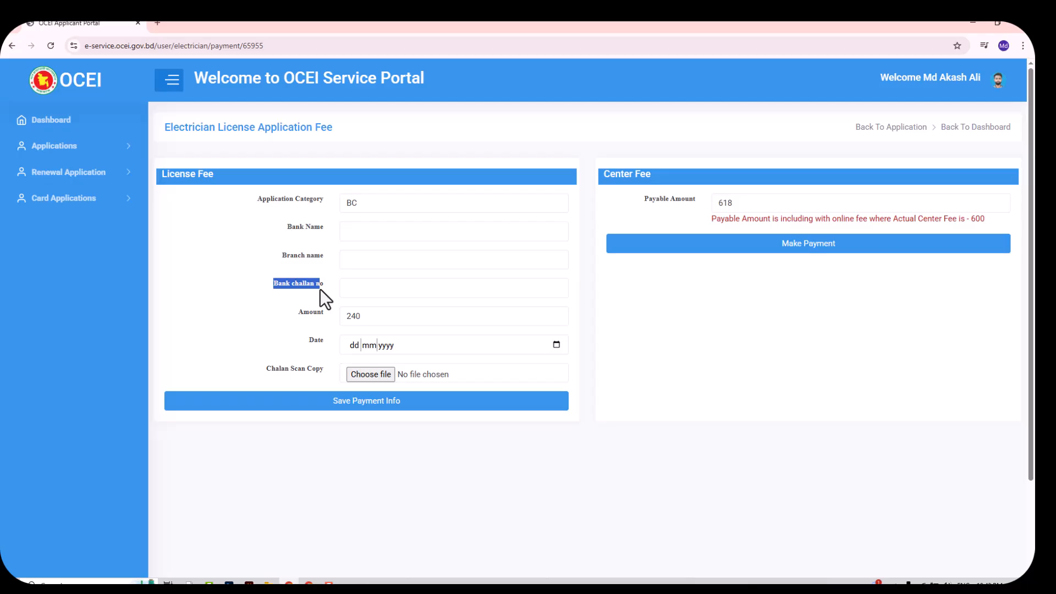
pyautogui.click(371, 293)
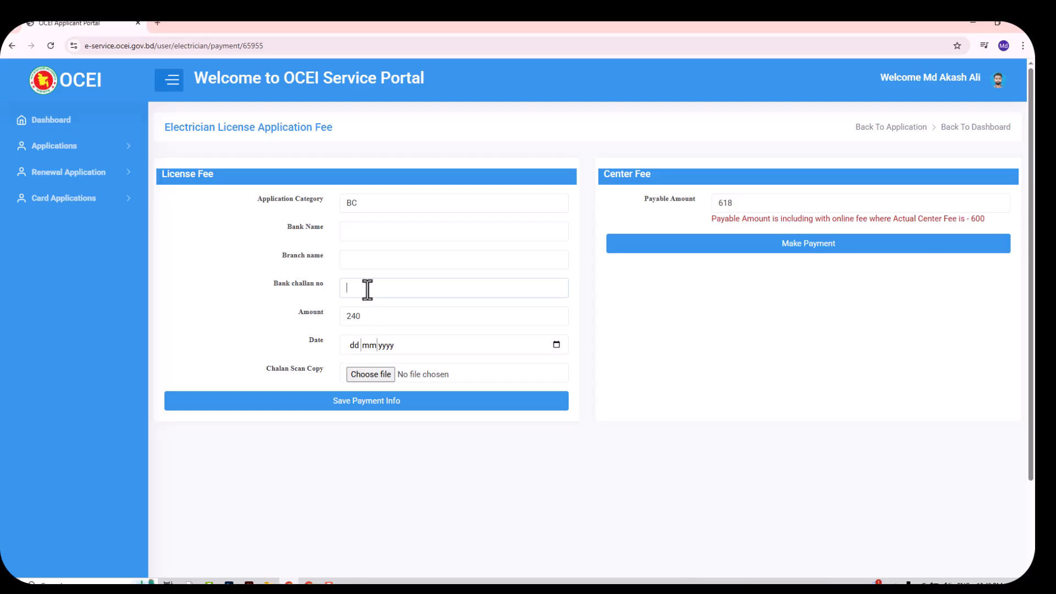
pyautogui.click(354, 345)
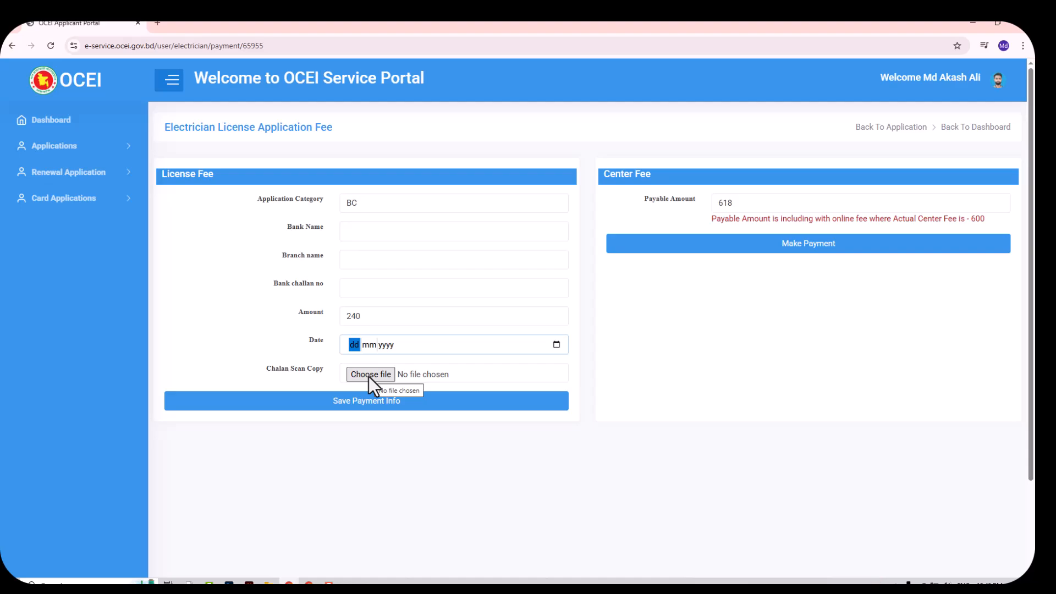
pyautogui.click(369, 374)
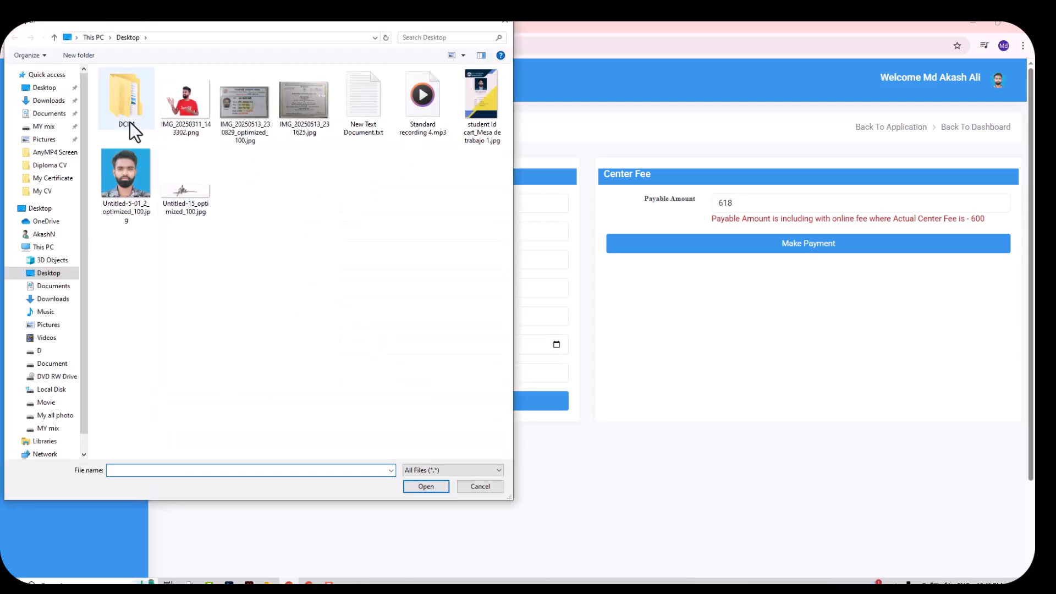
pyautogui.click(502, 25)
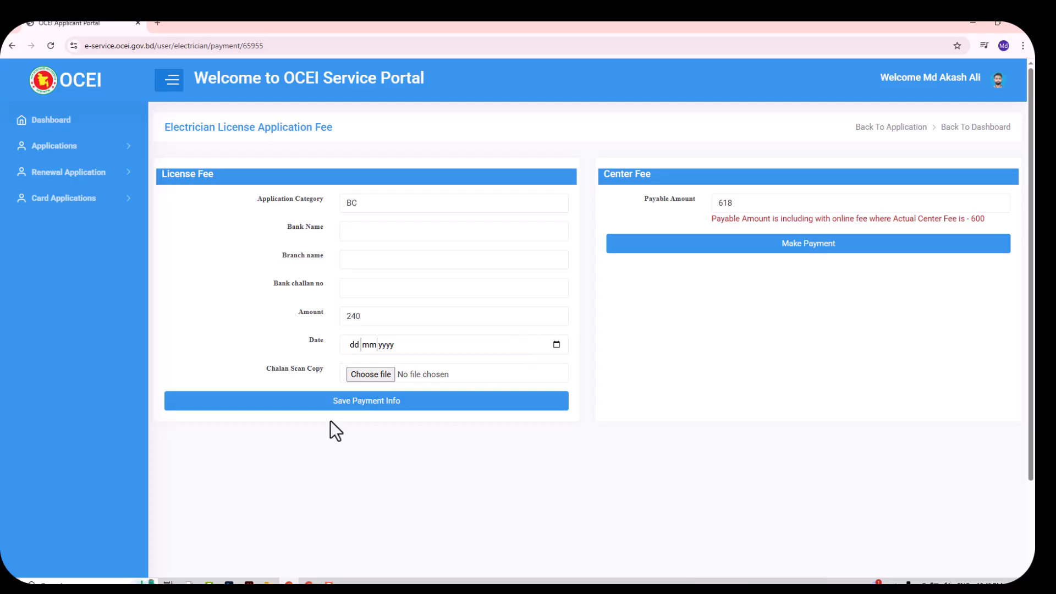